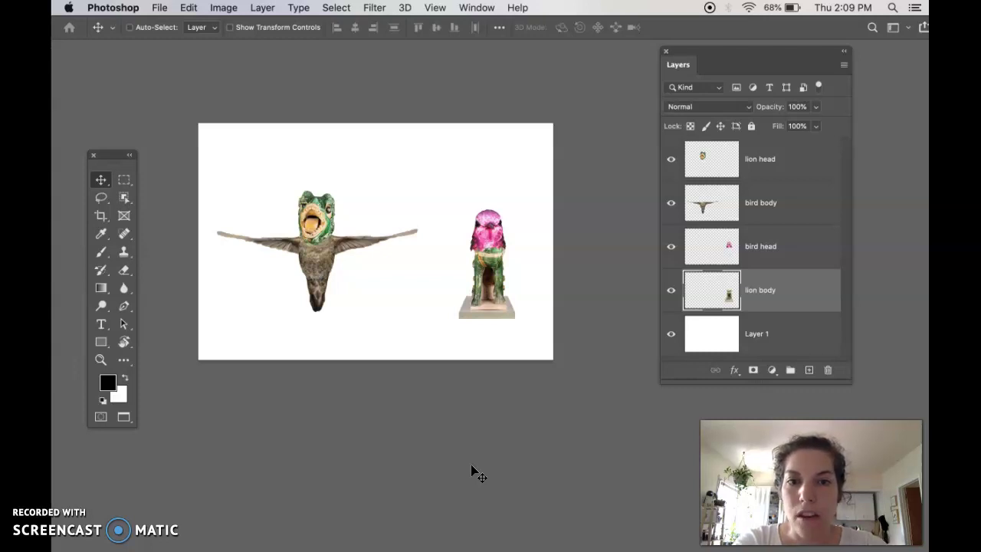
# Zoom in on the lion-headed bird and bird-headed lion statue, panning across them.
pyautogui.press('super+equal')
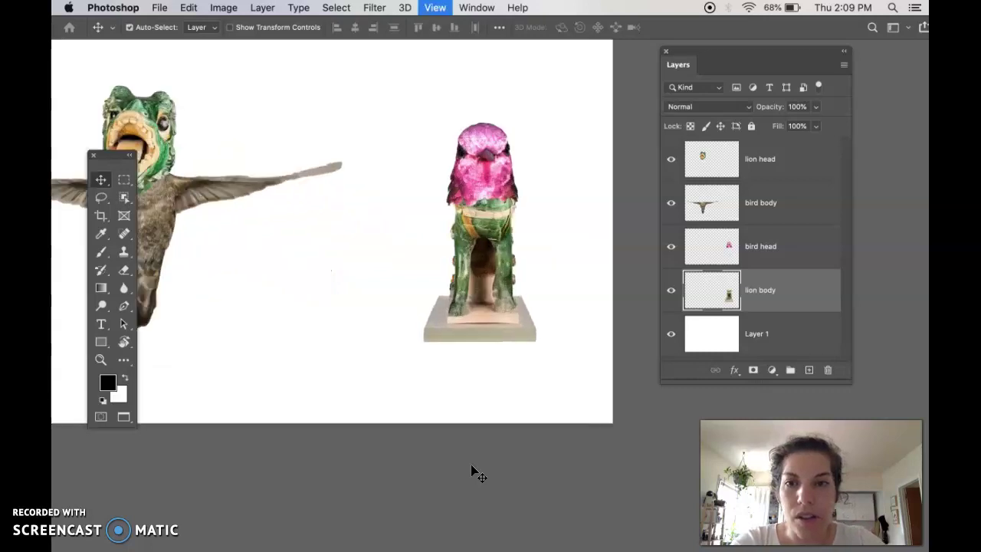
pyautogui.keyDown('super'); pyautogui.click(502, 420); pyautogui.keyUp('super')
pyautogui.keyDown('super'); pyautogui.click(505, 429); pyautogui.keyUp('super')
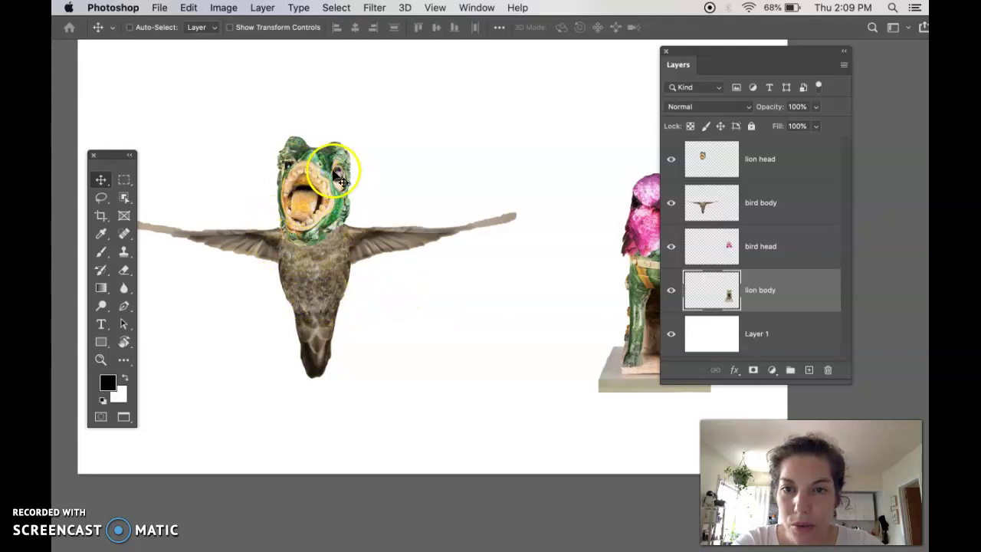
pyautogui.hscroll(5, 360, 236)
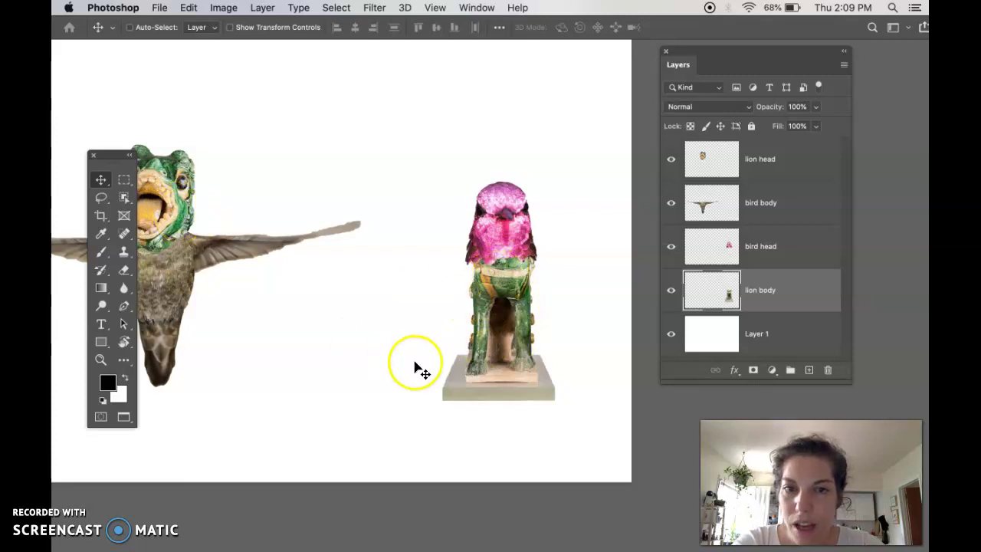
pyautogui.hscroll(-3, 459, 269)
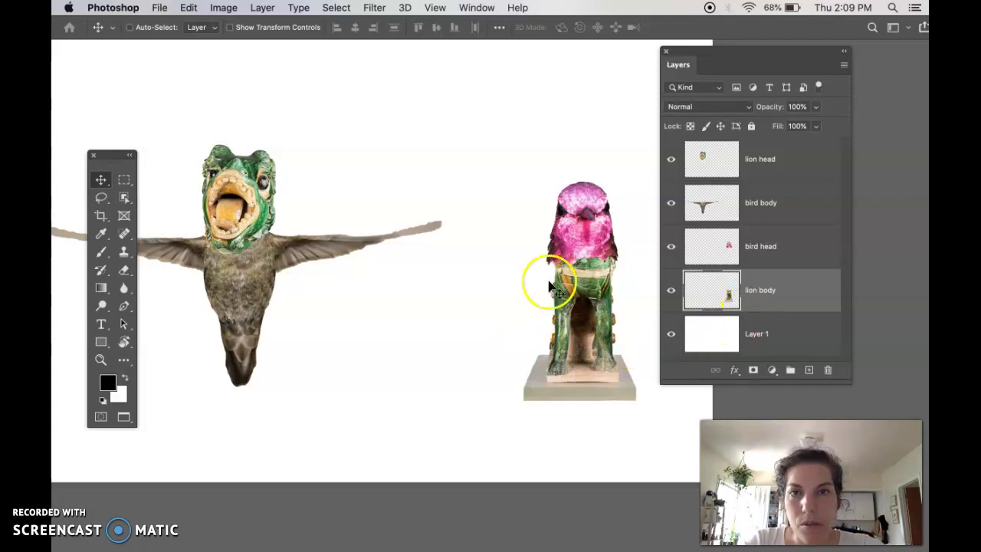
# Save a layered PSD copy to the Desktop, named with the author's name plus 'mycreaturesource'.
pyautogui.click(159, 8)
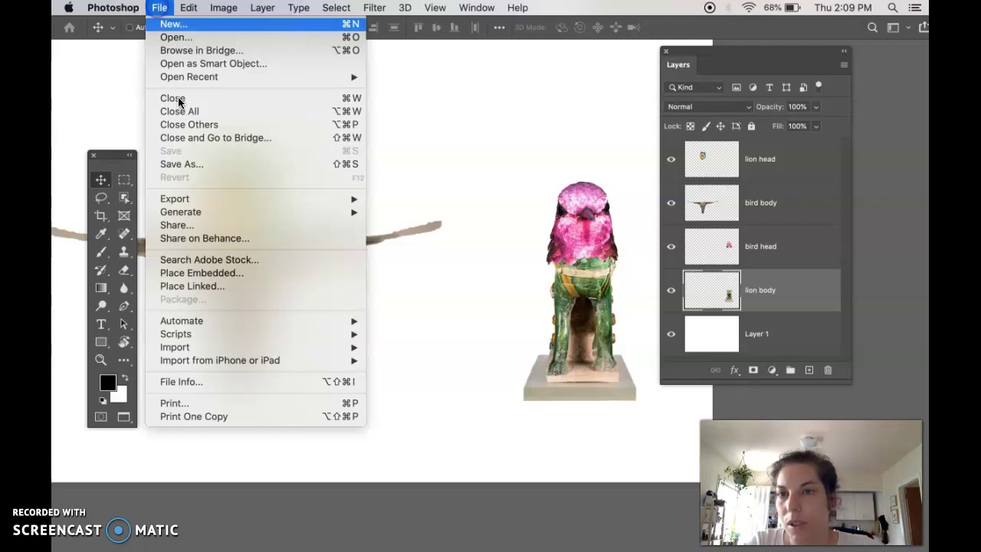
pyautogui.click(214, 164)
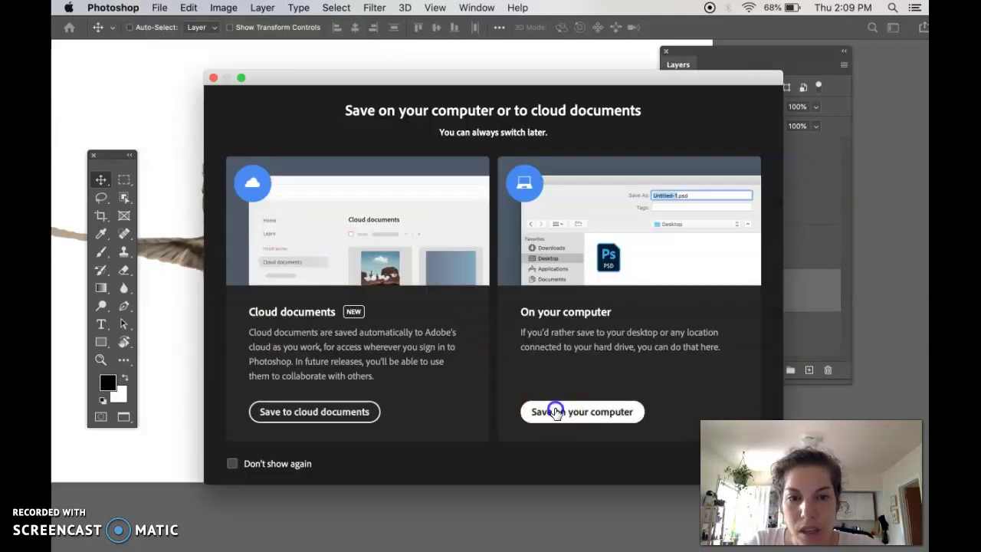
pyautogui.click(553, 409)
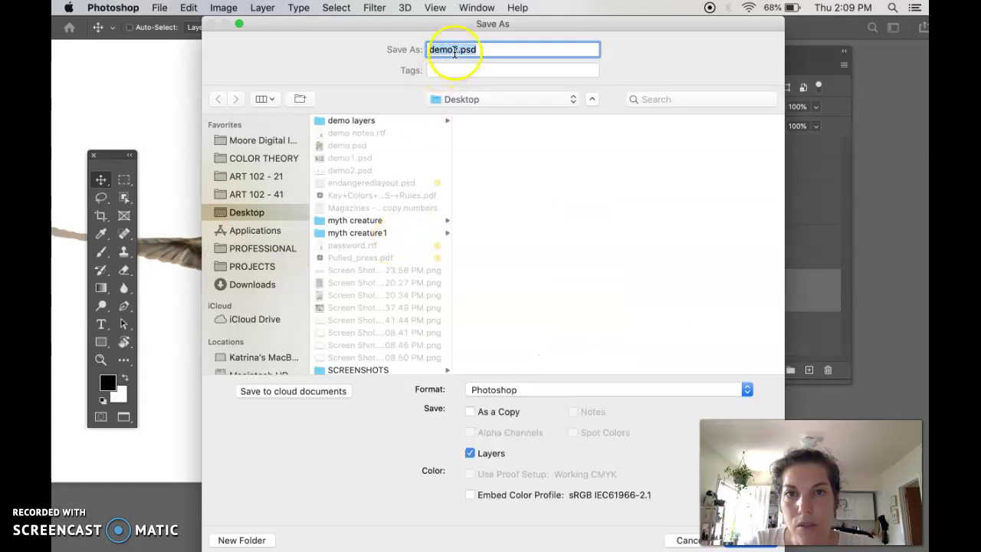
pyautogui.click(457, 51)
pyautogui.write('kat')
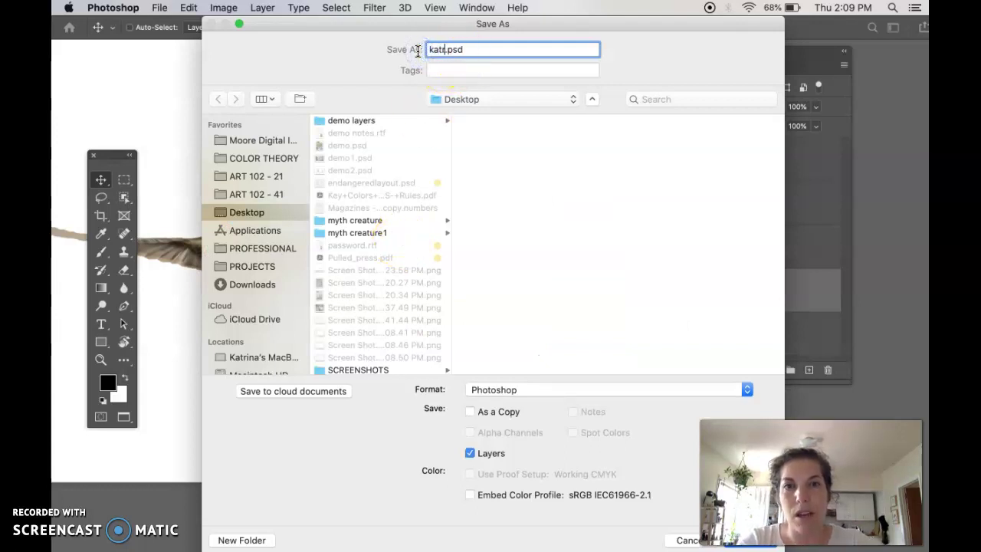
pyautogui.write('rinakopel')
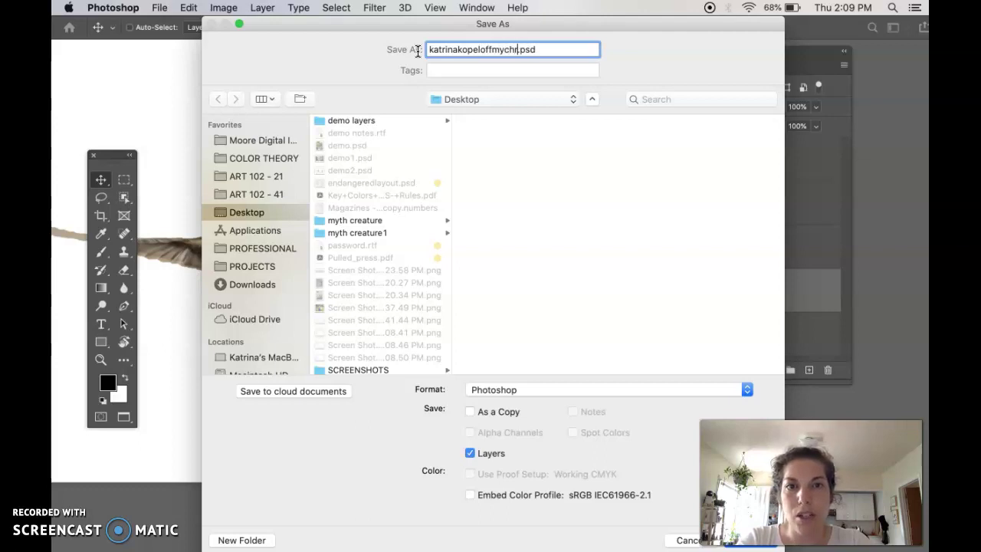
pyautogui.write('offmycreature')
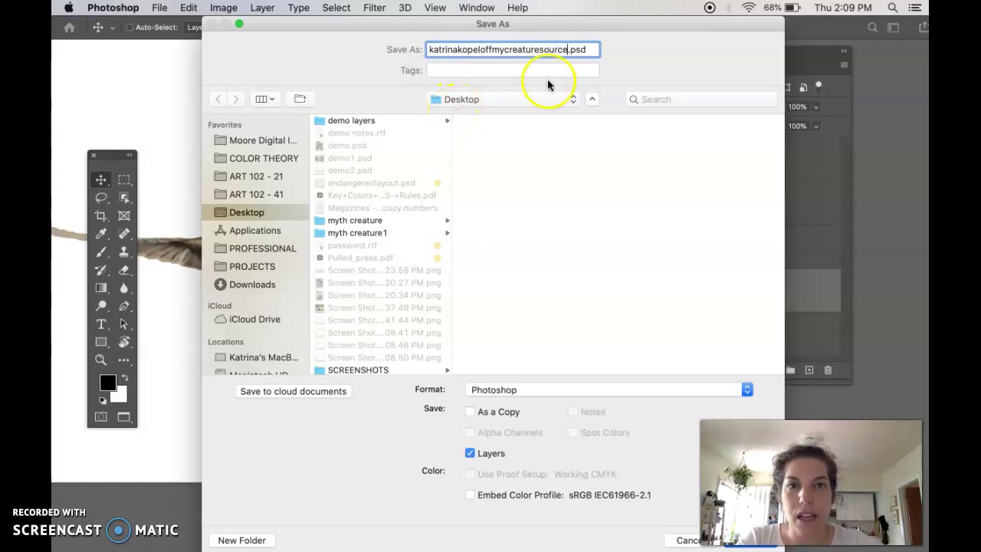
pyautogui.write('source')
pyautogui.click(744, 540)
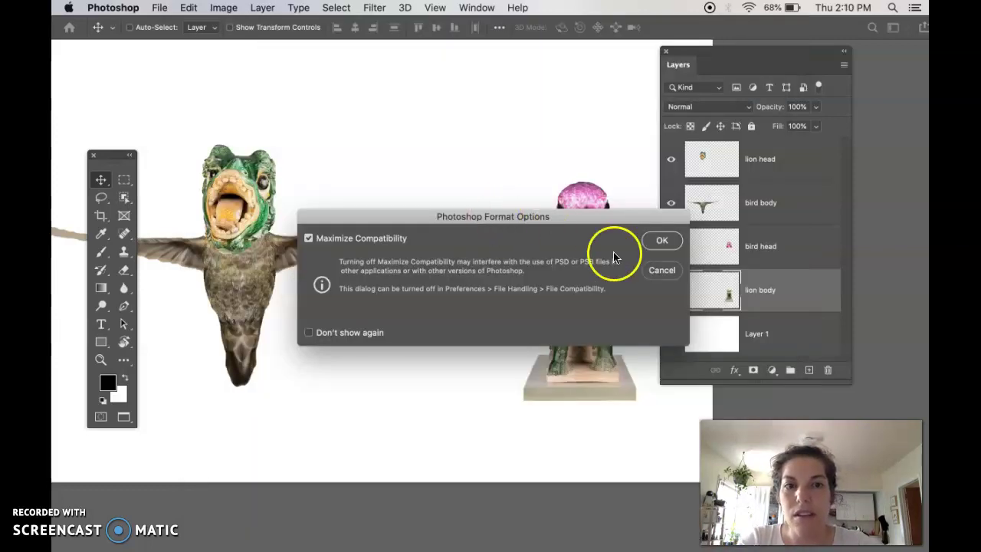
pyautogui.click(661, 240)
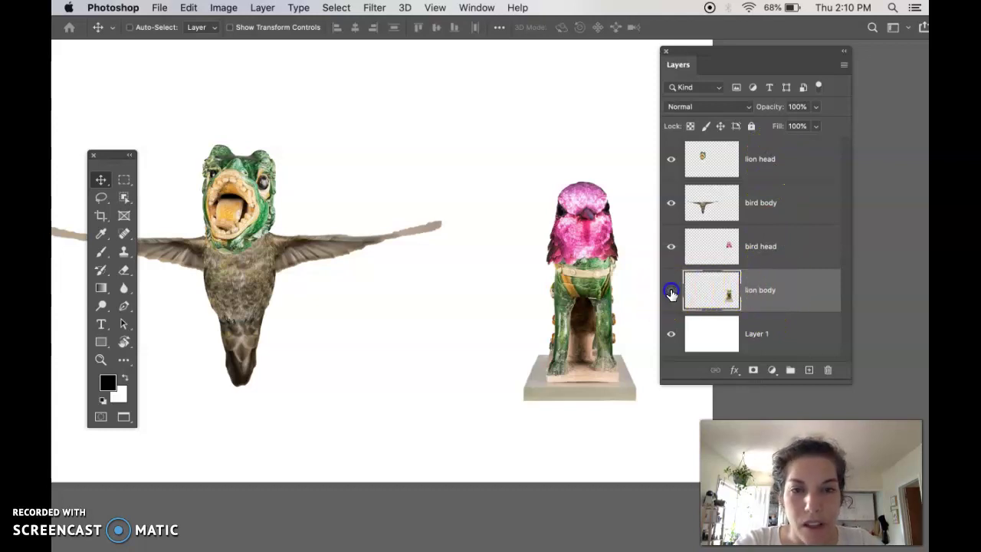
# Hide and reshow the lion body, bird head, bird body and lion head layers in turn.
pyautogui.click(671, 291)
pyautogui.click(671, 291)
pyautogui.click(670, 291)
pyautogui.click(670, 291)
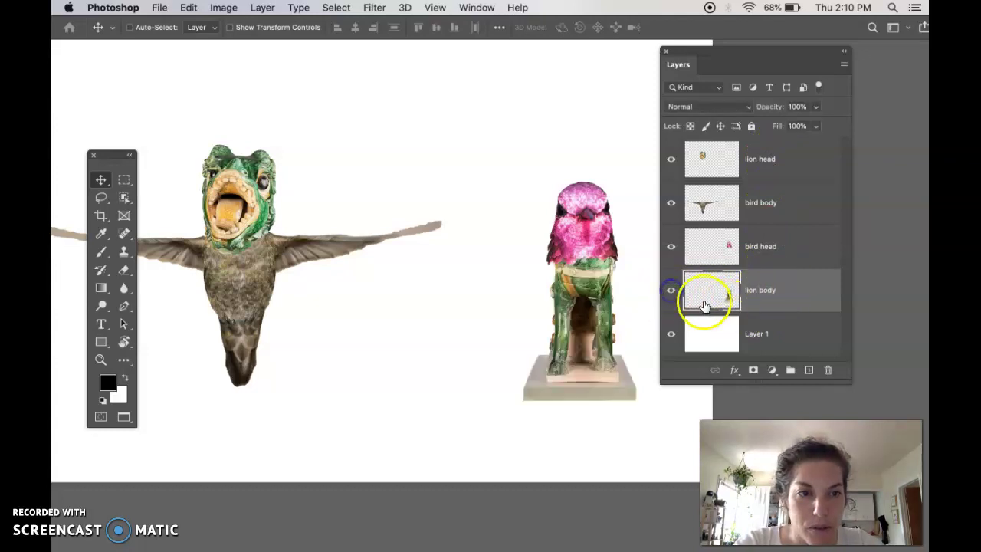
pyautogui.click(670, 246)
pyautogui.click(670, 246)
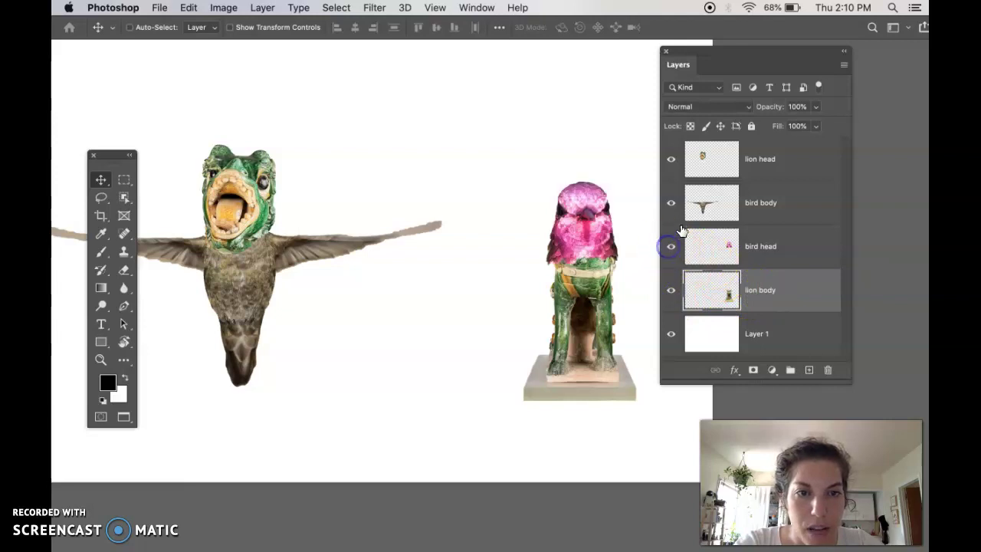
pyautogui.click(671, 204)
pyautogui.click(670, 203)
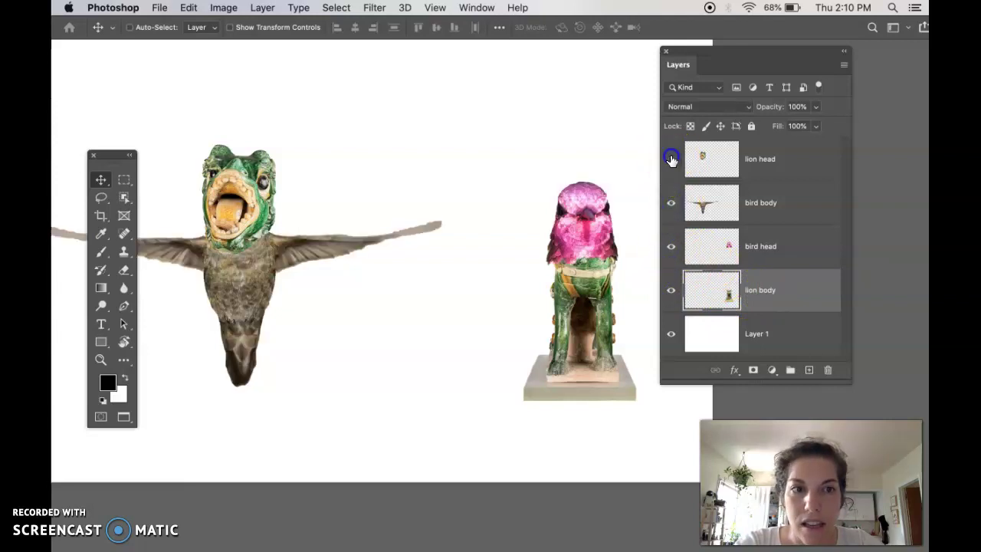
pyautogui.click(670, 158)
pyautogui.click(672, 159)
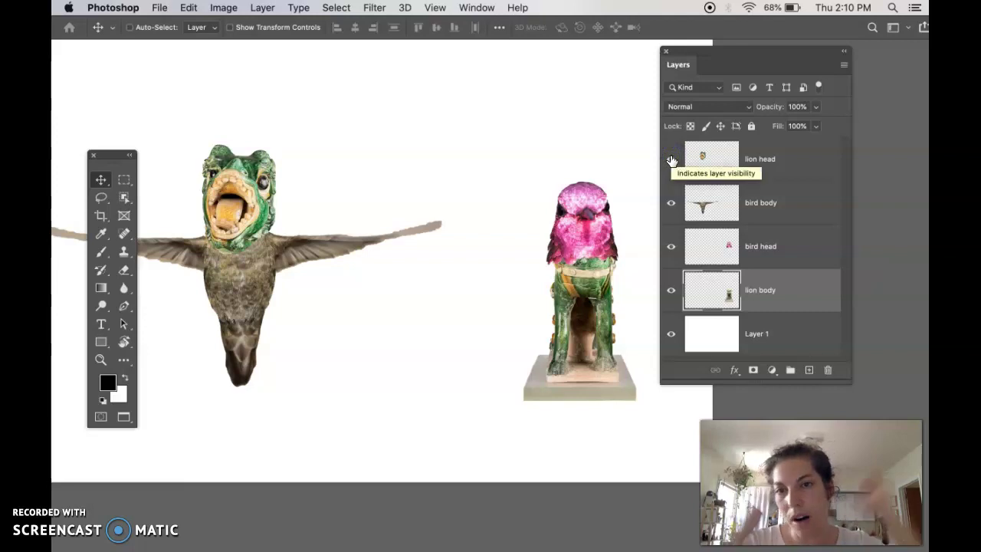
# Centre the hybrid bird in view and select the bird body layer.
pyautogui.click(818, 141)
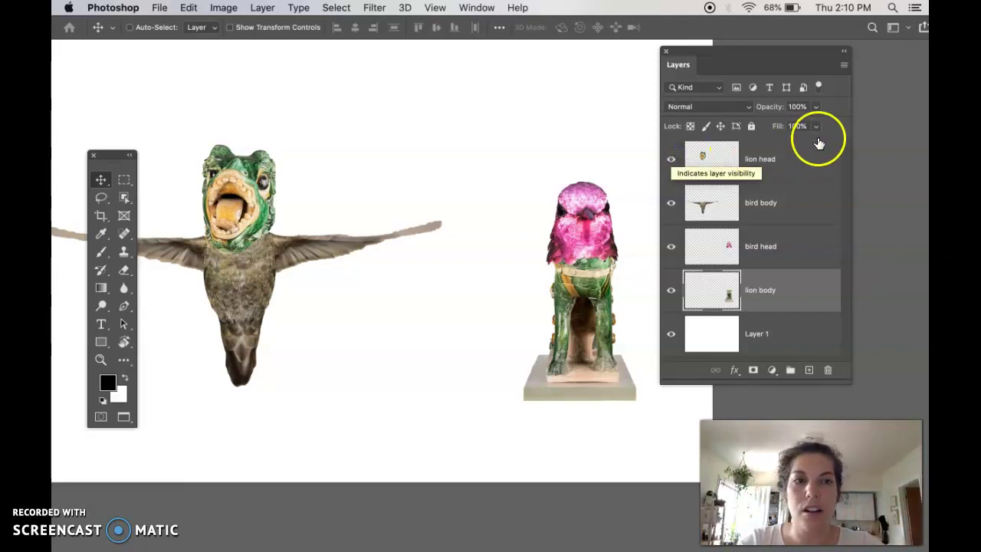
pyautogui.click(762, 160)
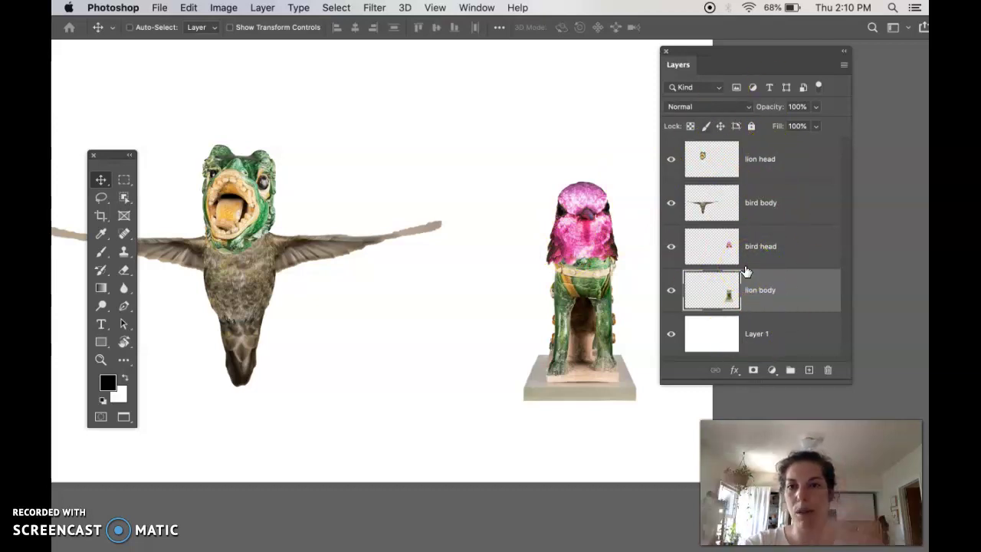
pyautogui.click(475, 346)
pyautogui.hscroll(-5, 462, 355)
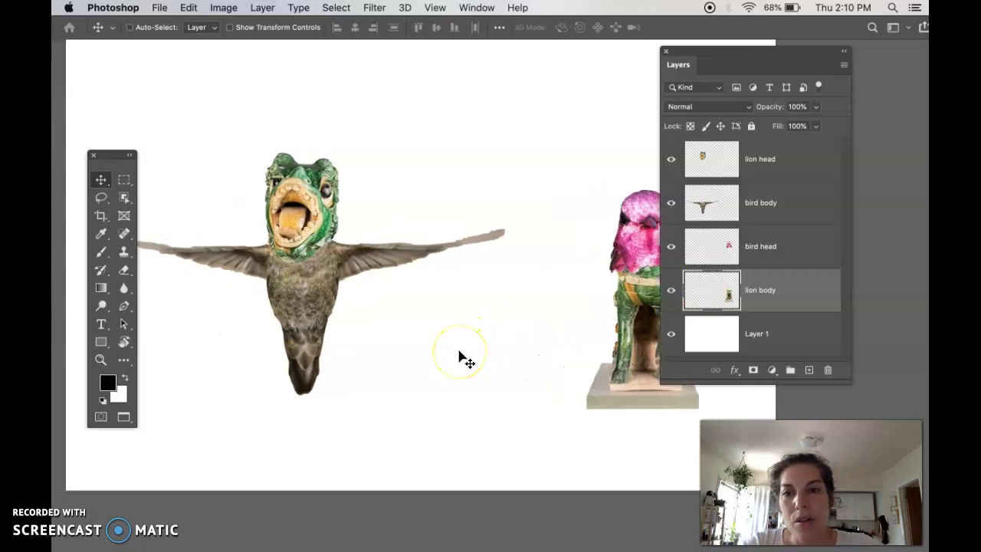
pyautogui.moveTo(466, 361)
pyautogui.mouseDown()
pyautogui.moveTo(417, 350)
pyautogui.moveTo(449, 306)
pyautogui.moveTo(432, 278)
pyautogui.moveTo(425, 322)
pyautogui.mouseUp()
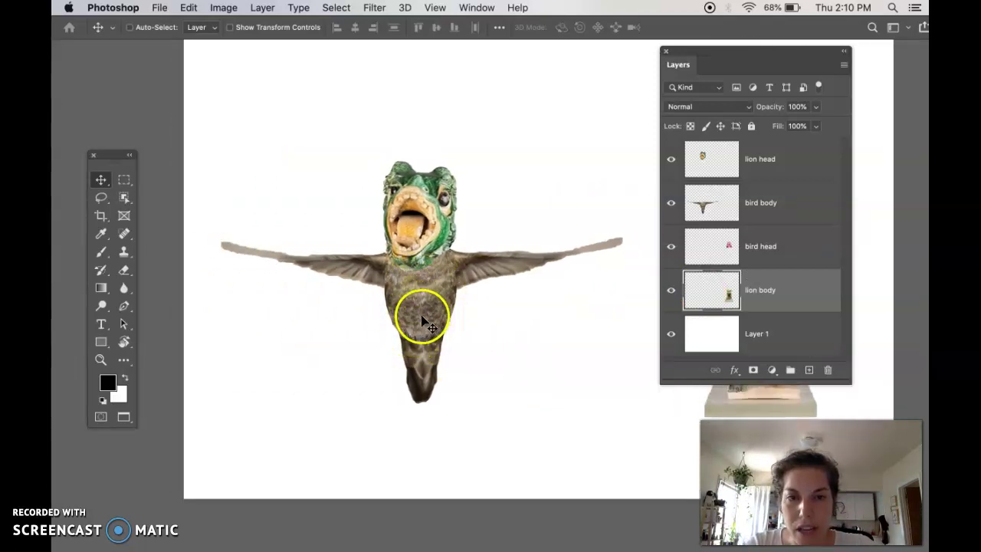
pyautogui.click(789, 203)
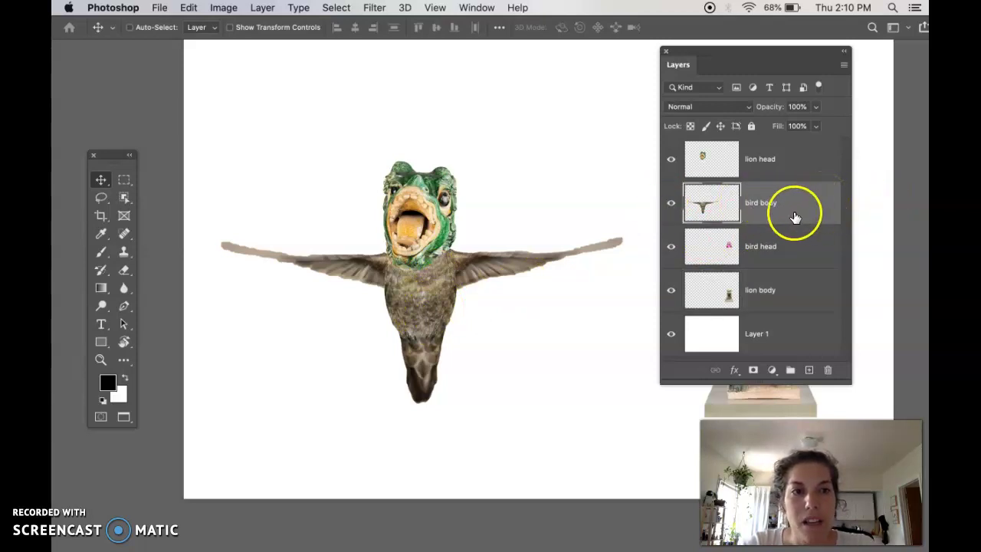
# Launch Image > Adjustments > Match Color on the bird body and expand its Source list.
pyautogui.click(222, 8)
pyautogui.moveTo(239, 45)
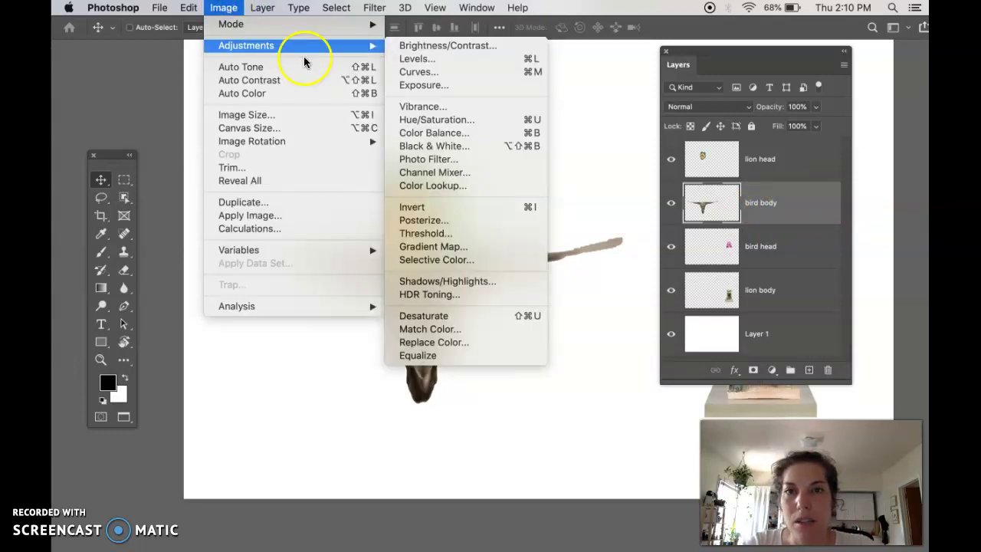
pyautogui.click(455, 329)
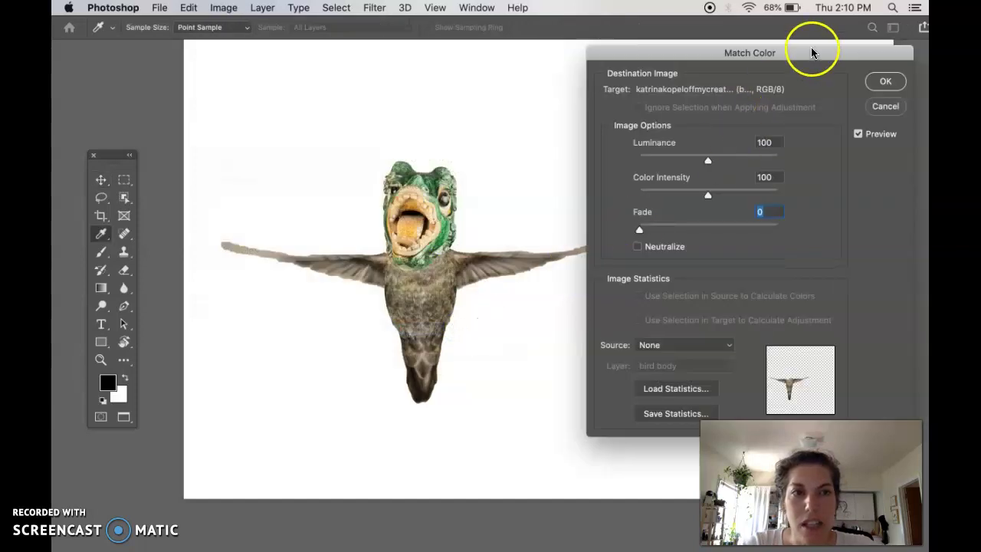
pyautogui.moveTo(812, 52); pyautogui.dragTo(277, 66)
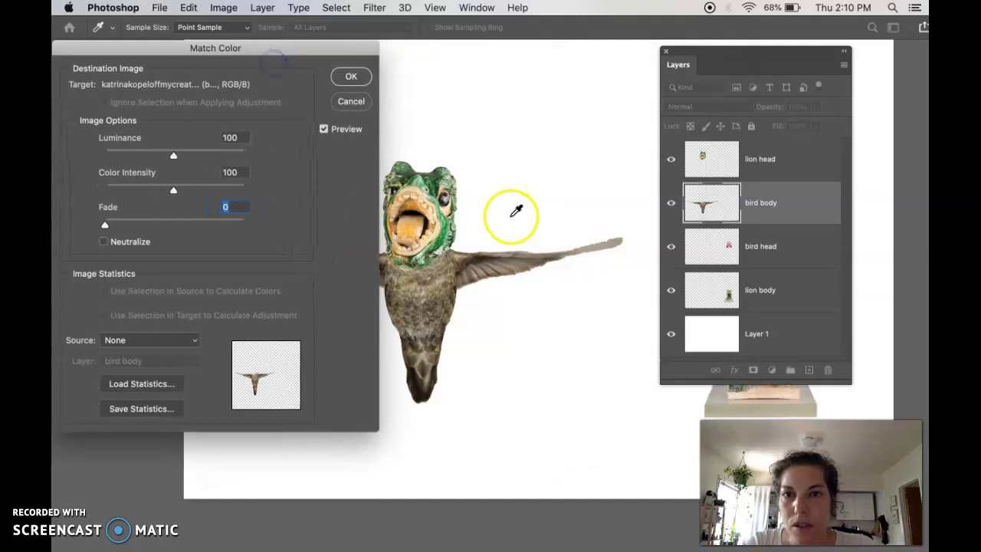
pyautogui.hscroll(-5, 515, 211)
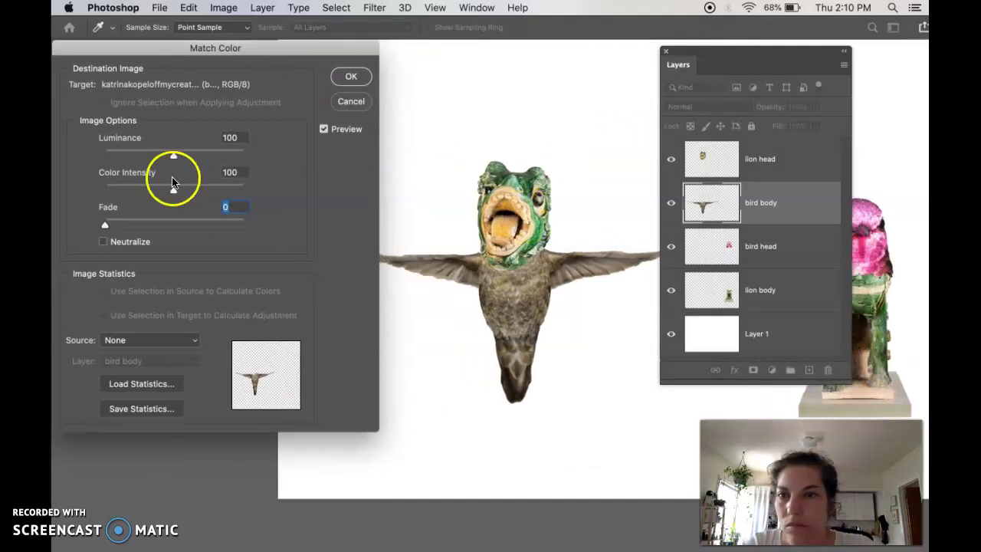
pyautogui.scroll(3, 153, 174)
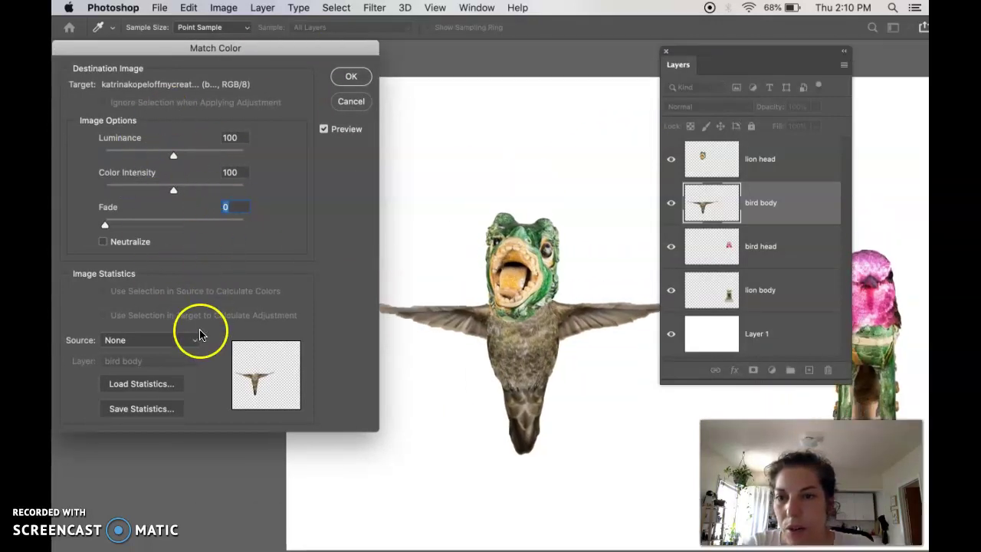
pyautogui.scroll(-2, 303, 243)
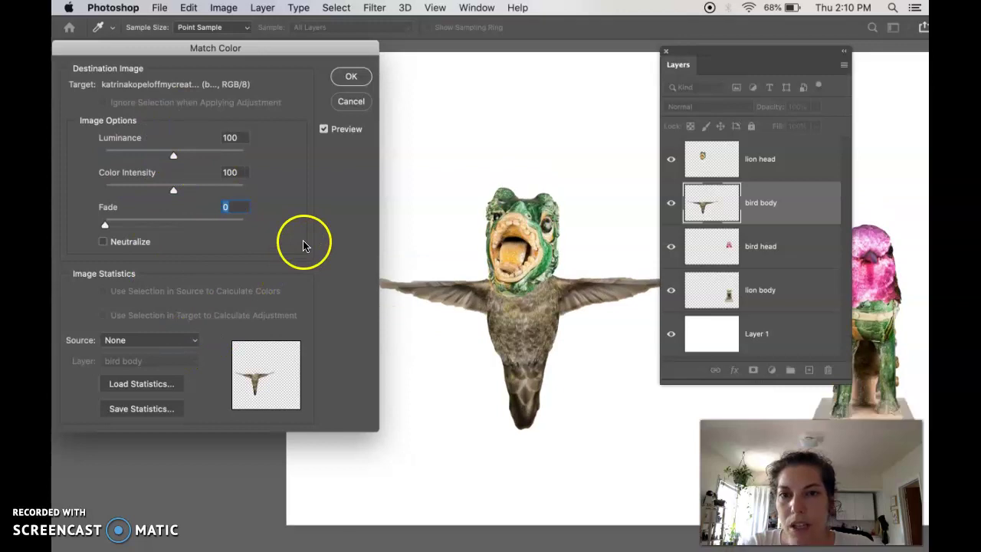
pyautogui.click(134, 339)
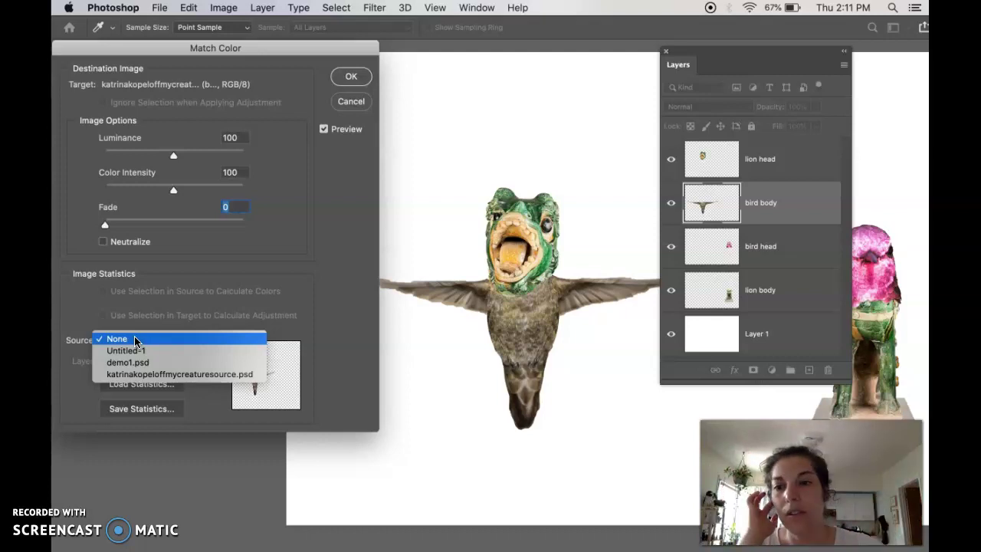
# Set Match Color's Source to the creature source PSD and its Layer to lion head.
pyautogui.moveTo(135, 339); pyautogui.dragTo(150, 374)
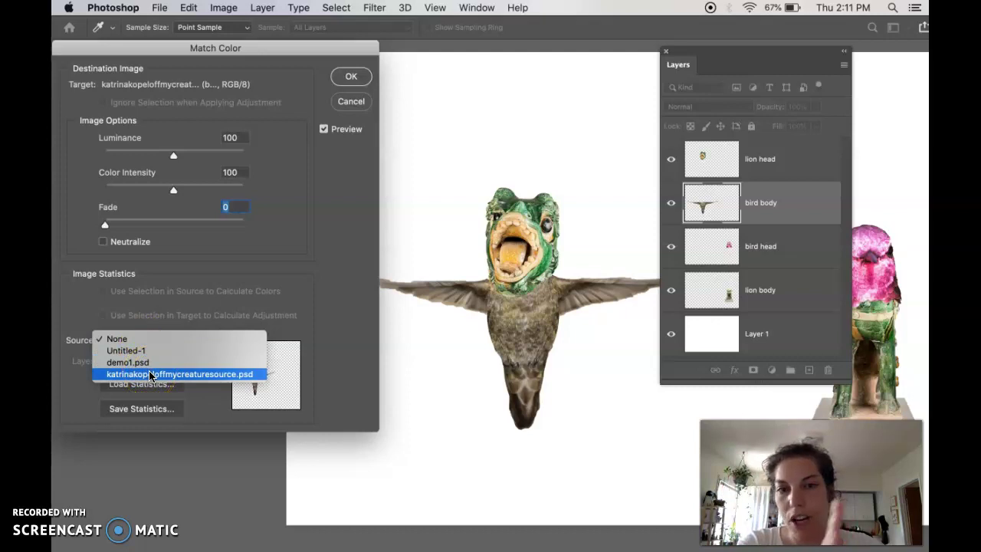
pyautogui.click(137, 374)
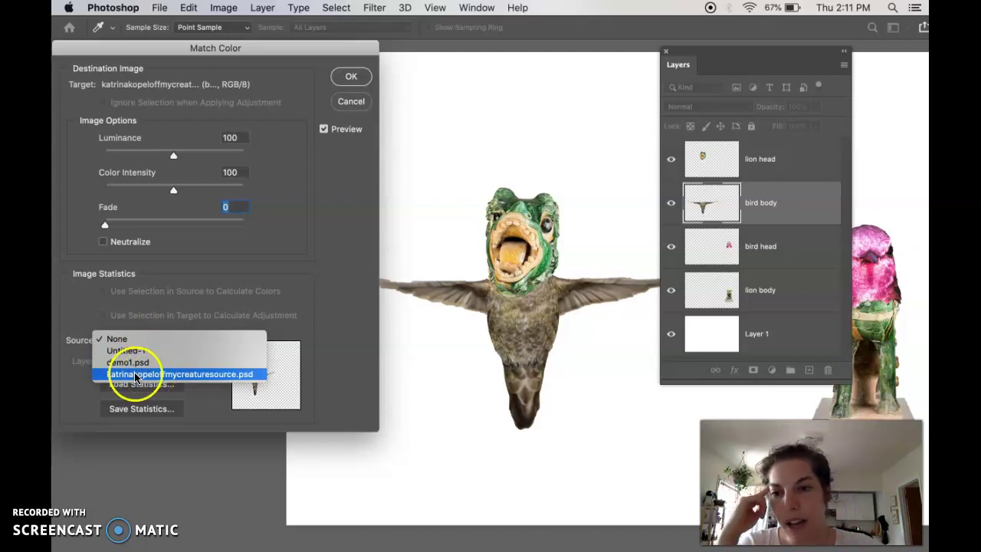
pyautogui.click(134, 375)
pyautogui.click(135, 375)
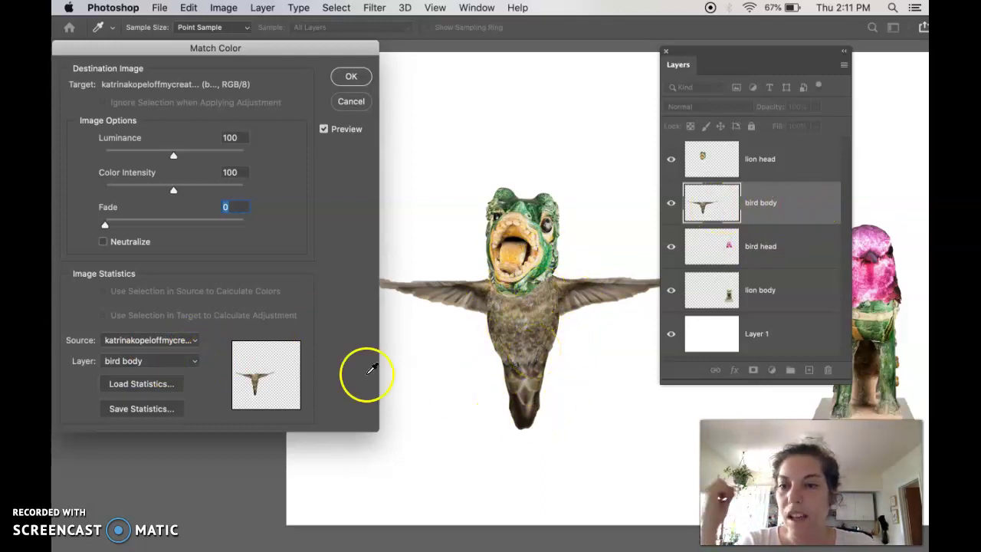
pyautogui.click(169, 365)
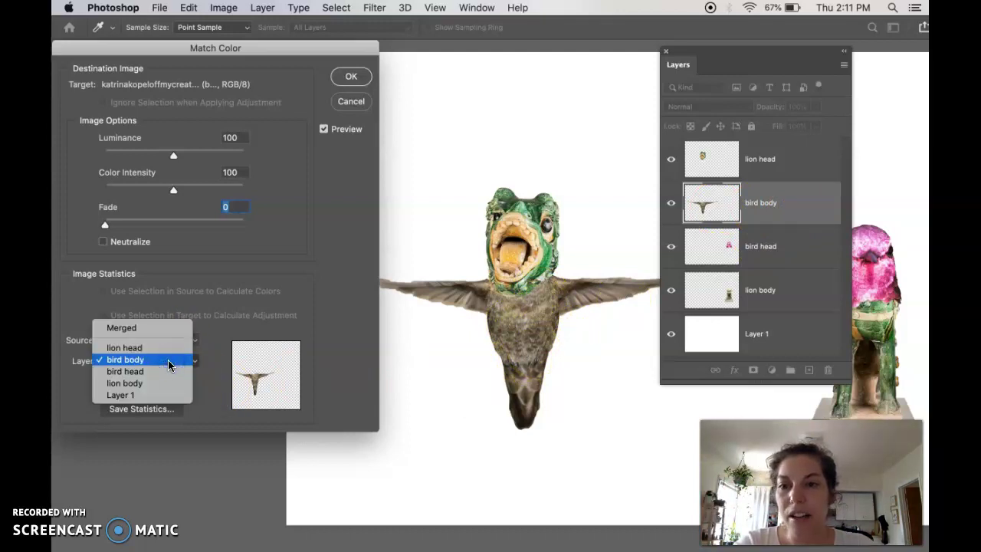
pyautogui.click(214, 345)
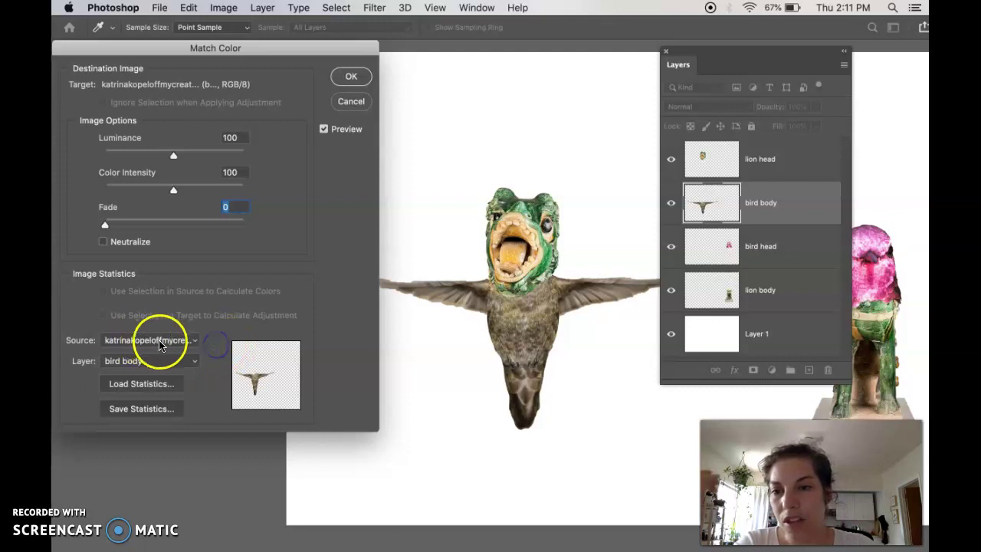
pyautogui.click(150, 360)
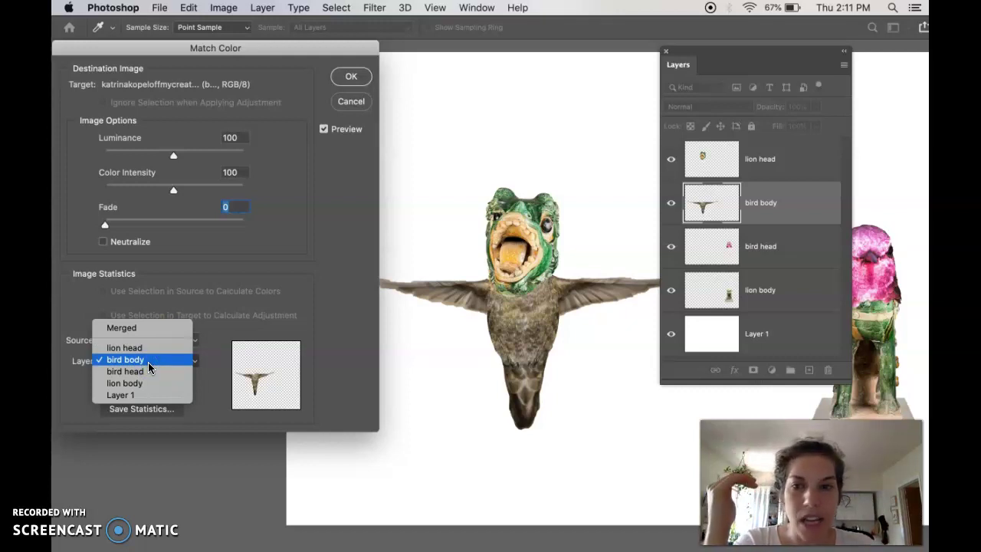
pyautogui.moveTo(148, 362); pyautogui.dragTo(139, 349)
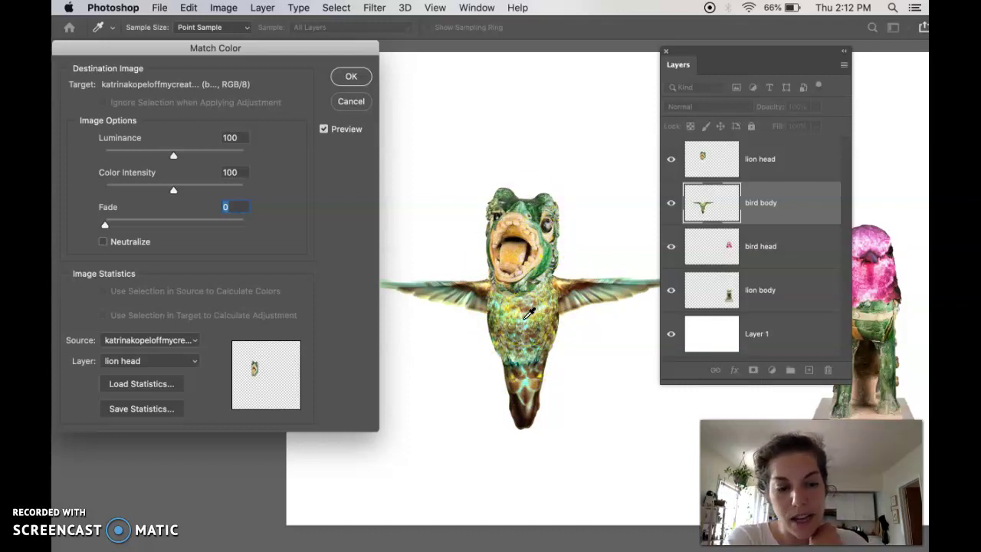
# Set Match Color Luminance to 116, Color Intensity to 86 and Fade to 30.
pyautogui.scroll(3, 528, 312)
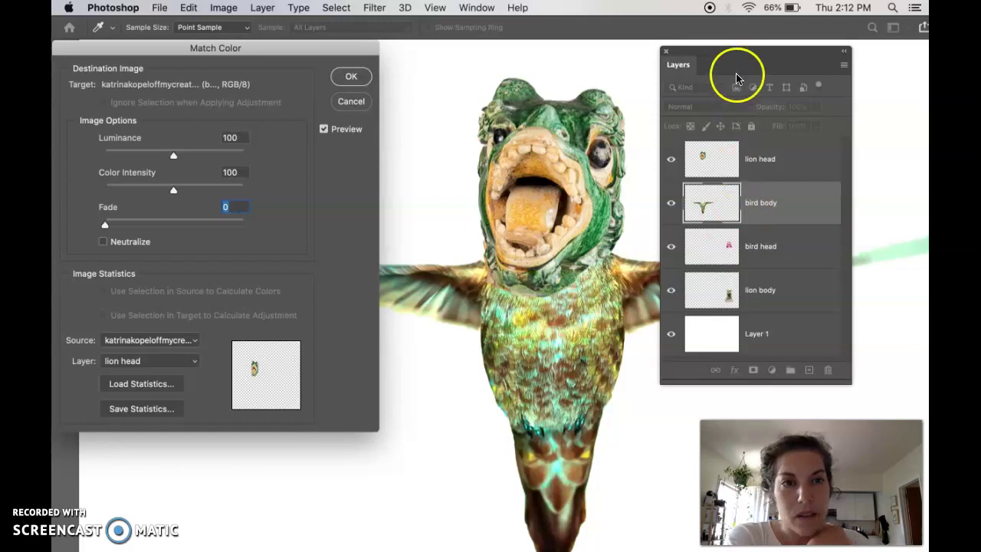
pyautogui.moveTo(678, 68); pyautogui.dragTo(803, 73)
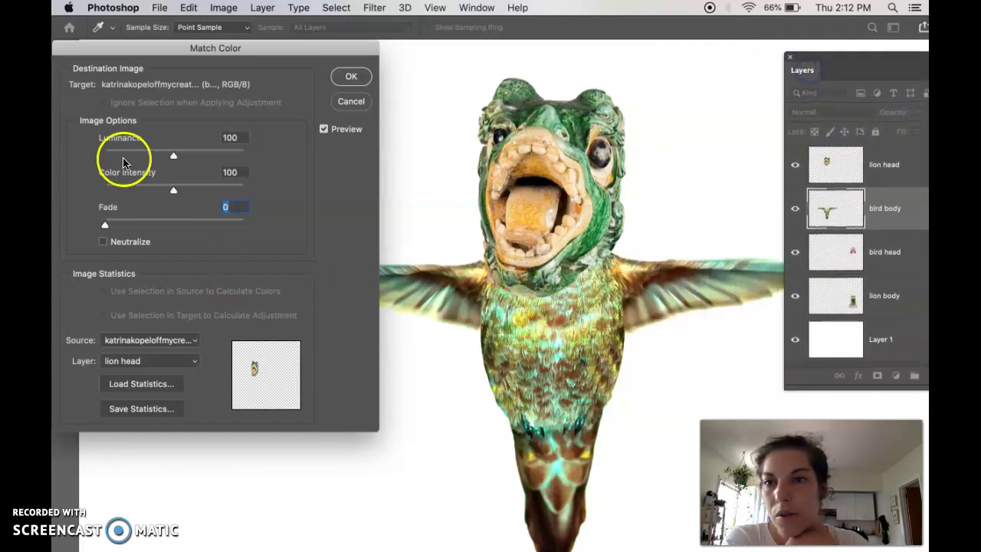
pyautogui.click(171, 158)
pyautogui.moveTo(143, 157); pyautogui.dragTo(144, 158)
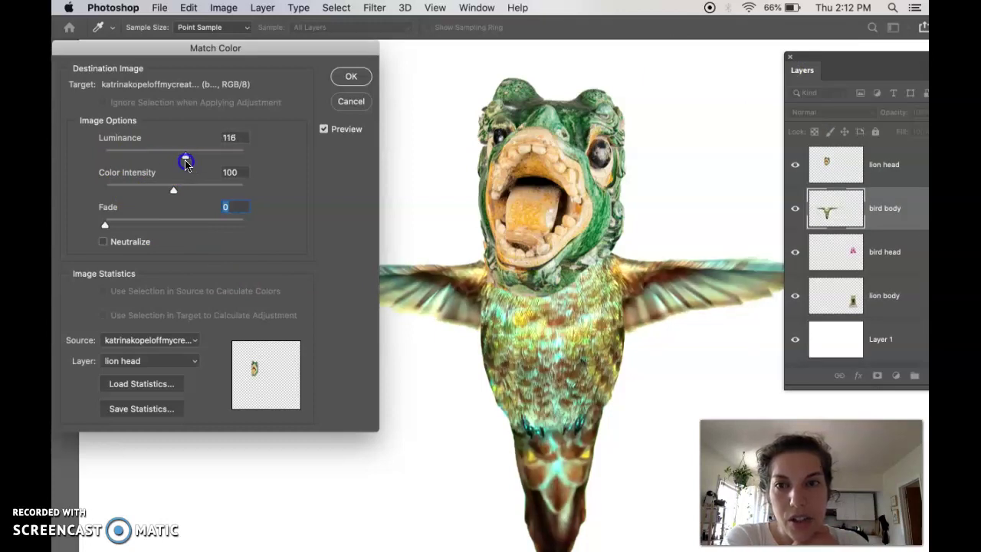
pyautogui.click(174, 191)
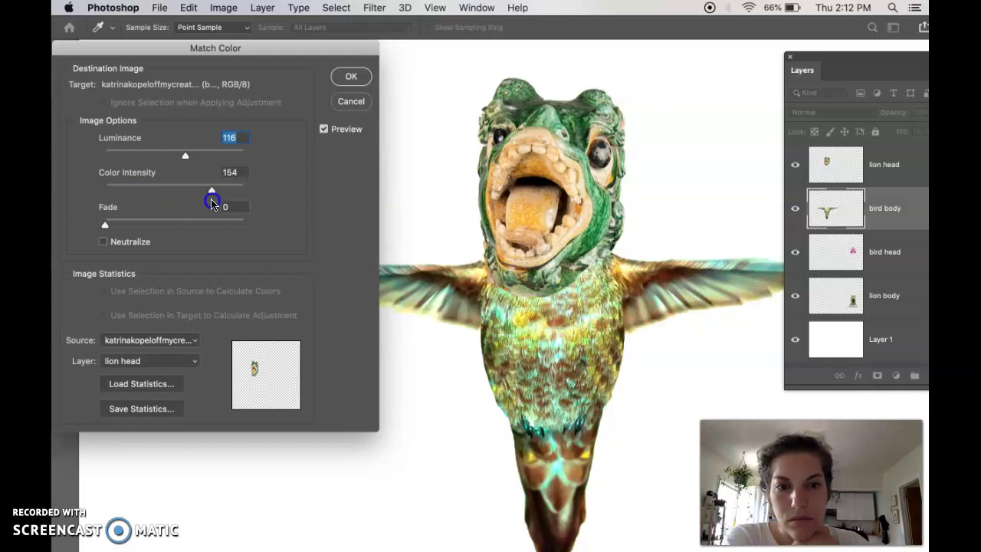
pyautogui.moveTo(165, 195); pyautogui.dragTo(167, 194)
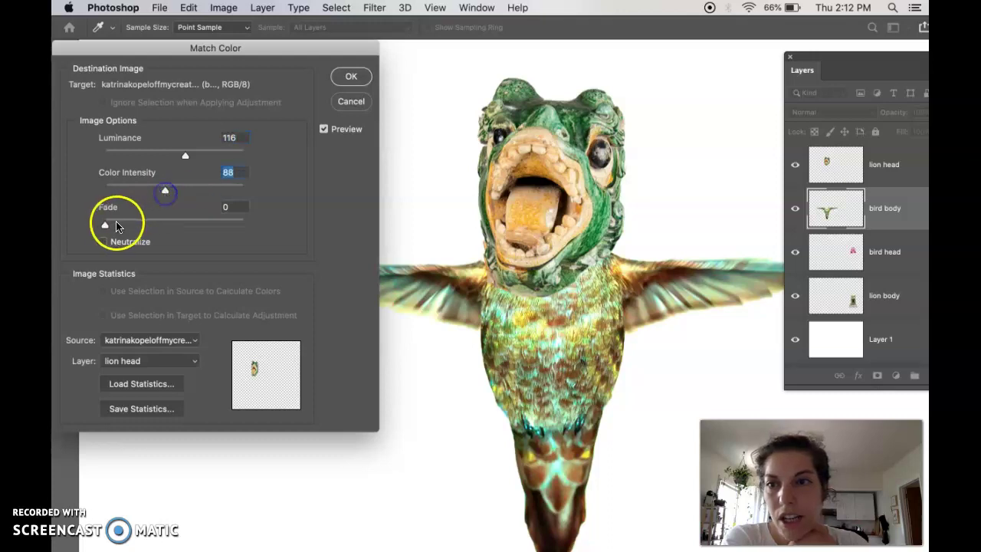
pyautogui.moveTo(104, 224); pyautogui.dragTo(153, 232)
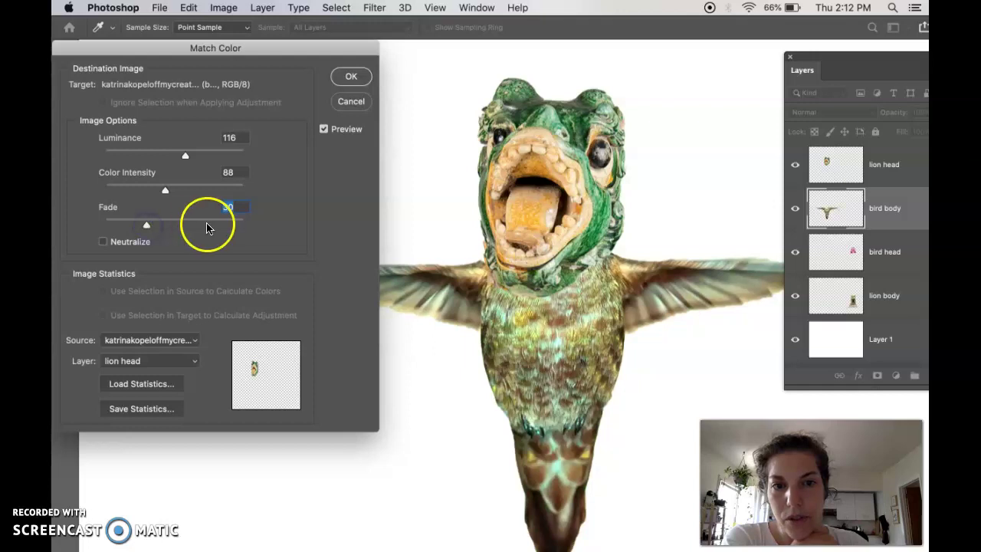
pyautogui.click(167, 191)
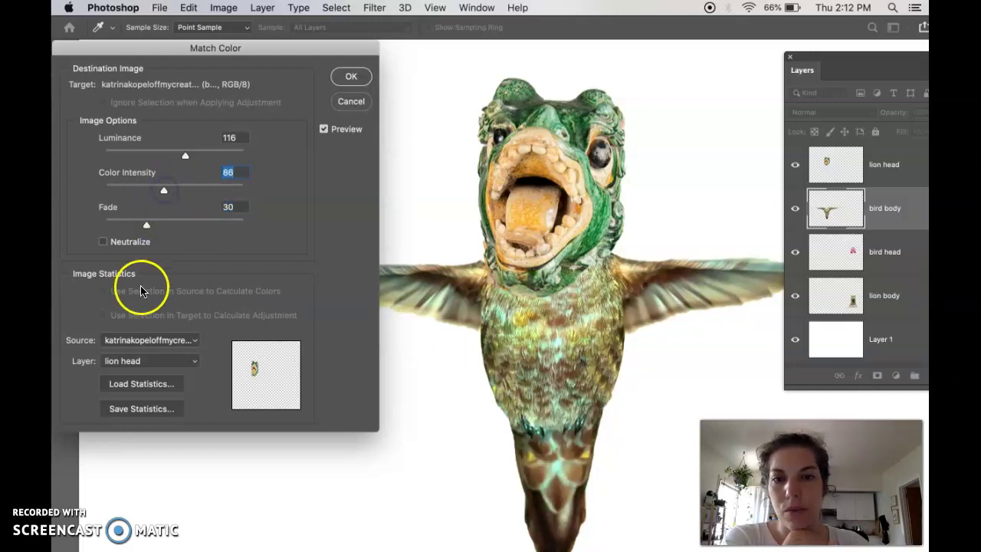
# Compare results with Neutralize and Preview toggled, then apply the colour match.
pyautogui.click(131, 244)
pyautogui.click(135, 245)
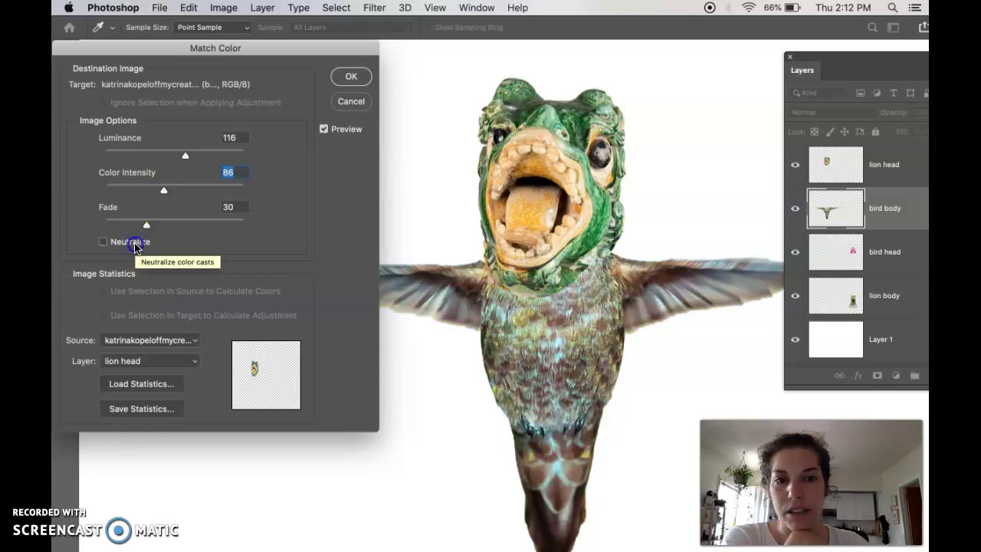
pyautogui.click(329, 134)
pyautogui.click(340, 132)
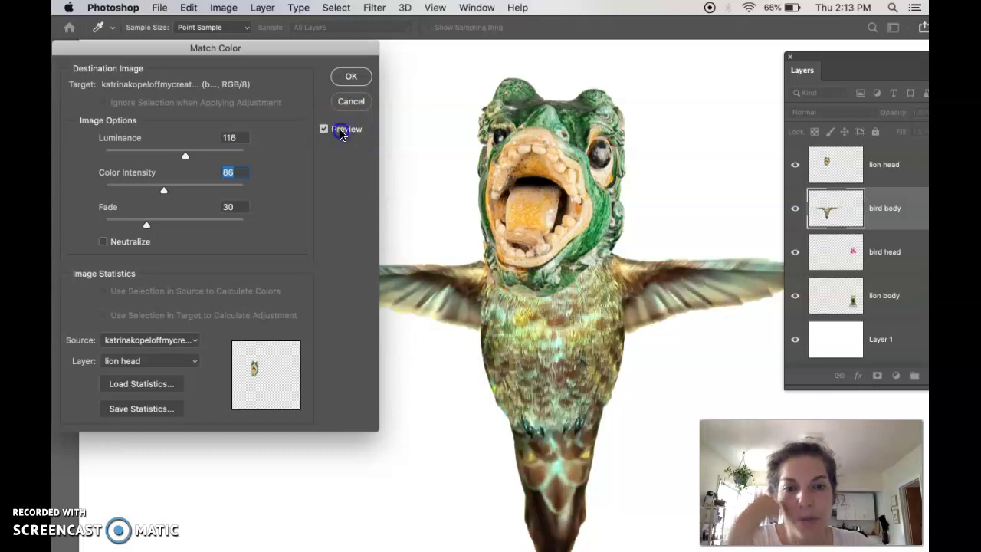
pyautogui.click(348, 77)
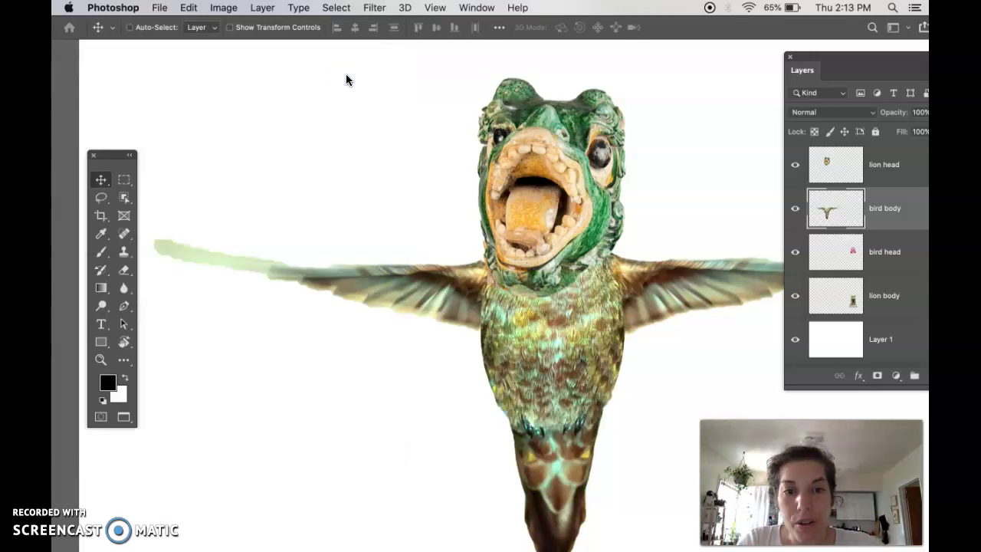
pyautogui.click(416, 234)
pyautogui.hscroll(3, 416, 236)
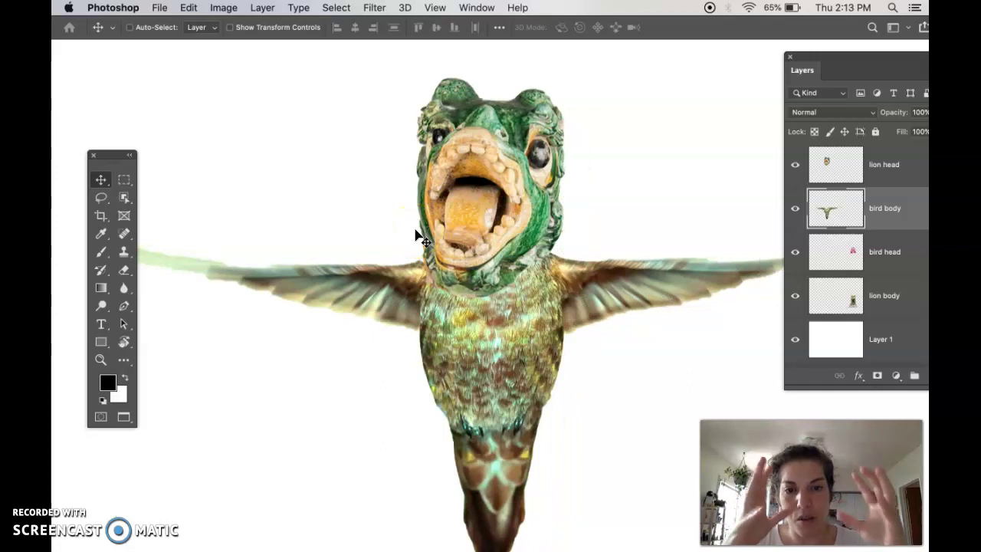
# Undo the Match Color adjustment on the bird body.
pyautogui.scroll(-3, 417, 233)
pyautogui.click(458, 310)
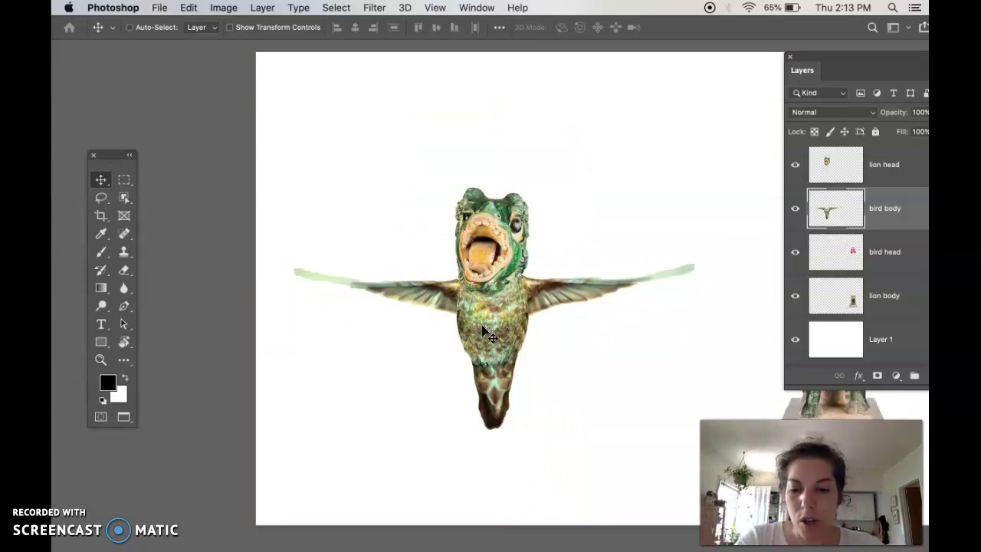
pyautogui.press('super+z')
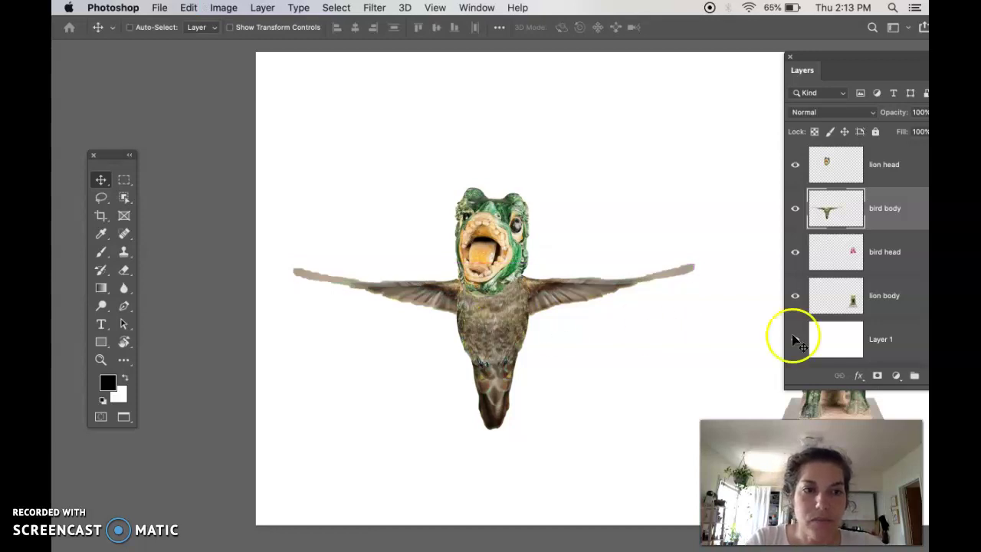
# Duplicate the bird body layer with Cmd+J, creating 'bird body copy'.
pyautogui.hscroll(3, 591, 304)
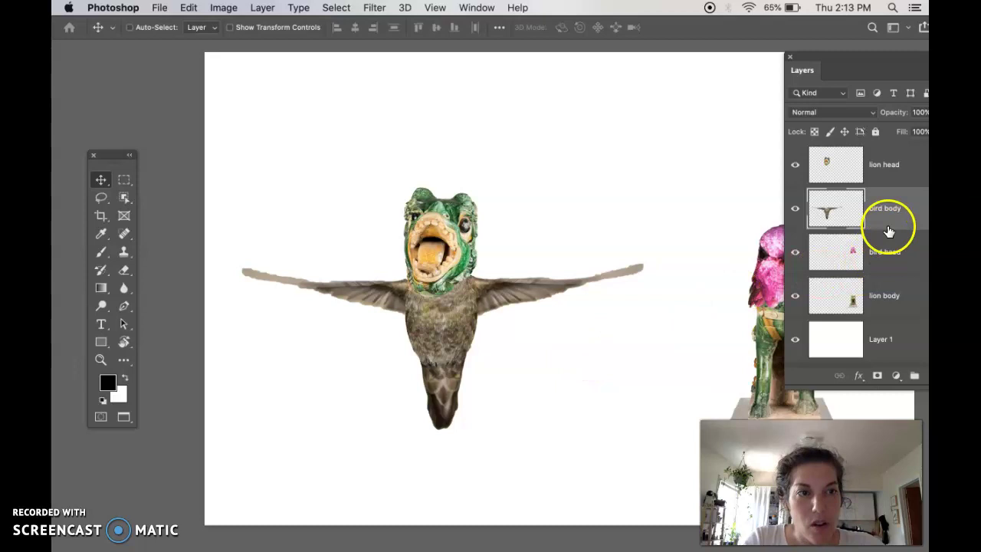
pyautogui.moveTo(804, 68); pyautogui.dragTo(649, 57)
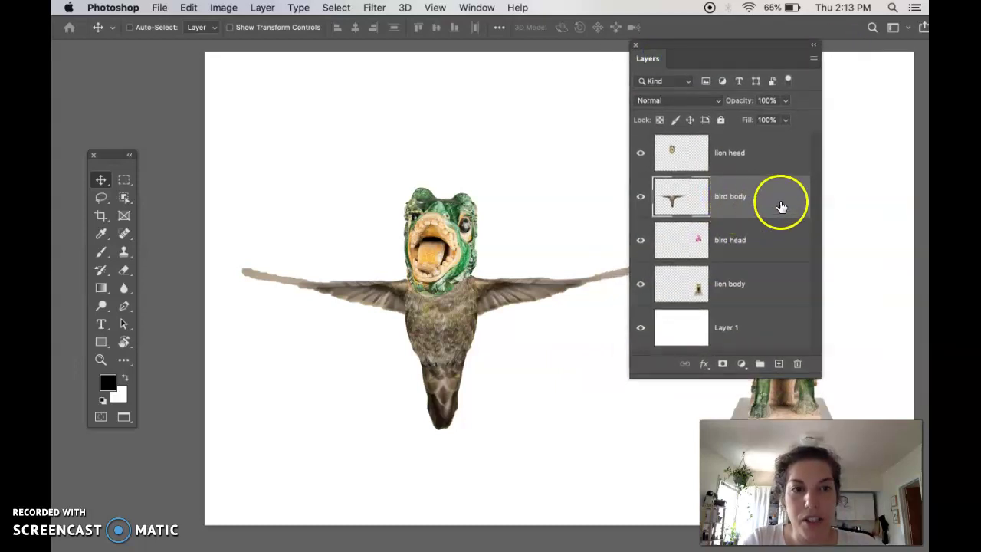
pyautogui.click(765, 210)
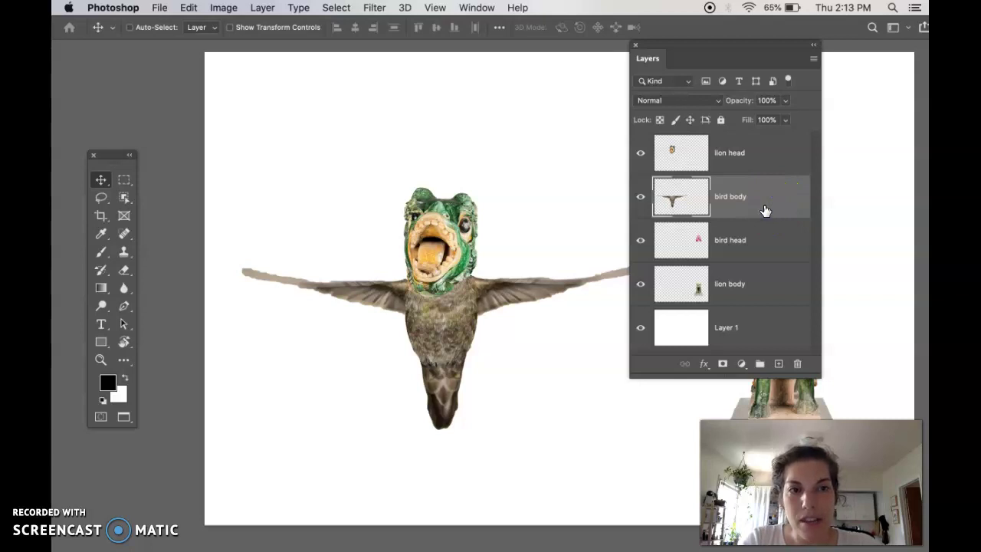
pyautogui.press('super')
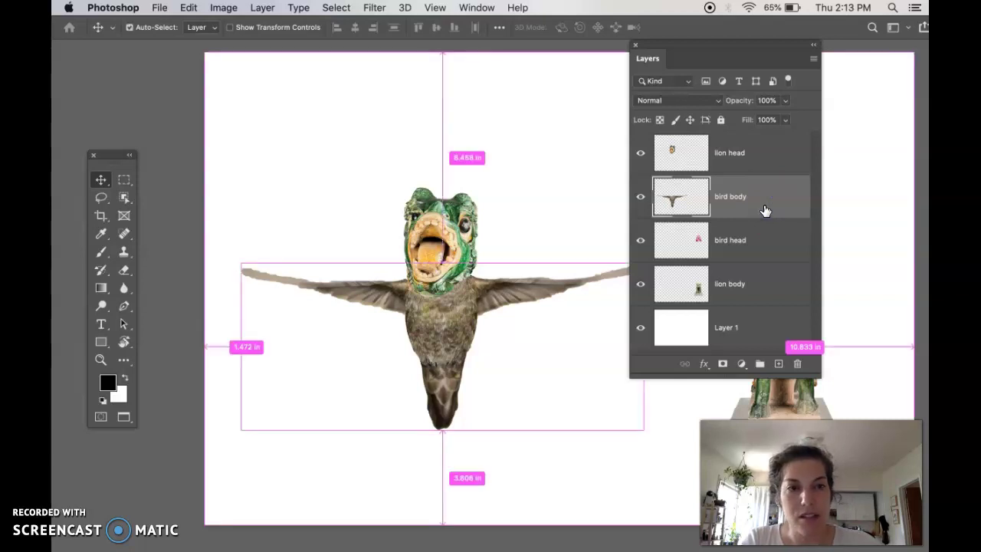
pyautogui.press('super+j')
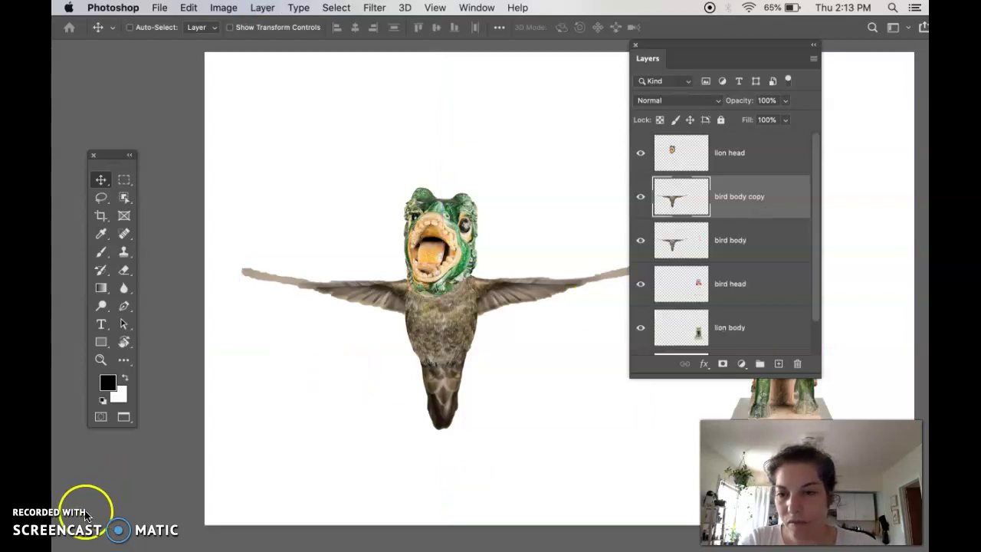
# Highlight the Mac and PC duplicate-layer shortcut lines in the TextEdit note.
pyautogui.press('super+Tab')
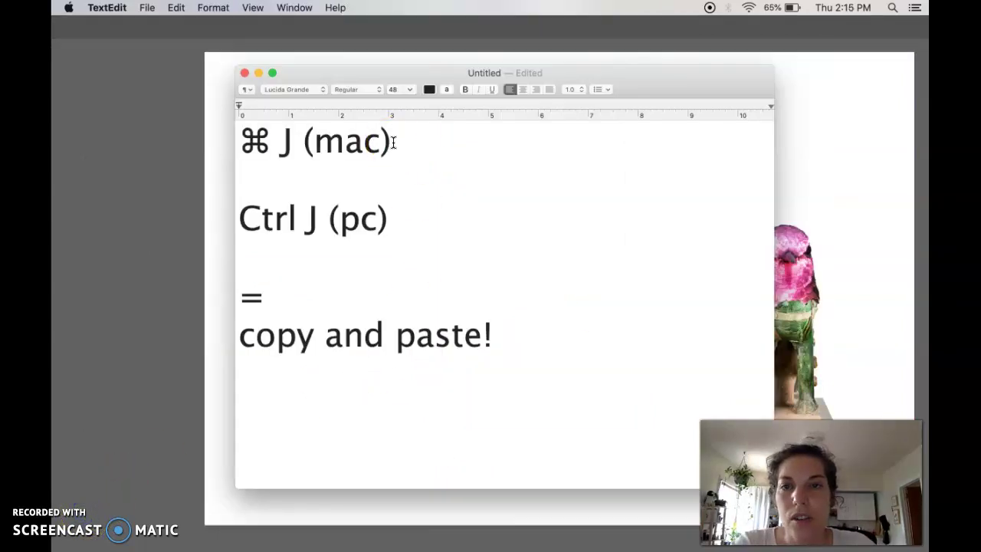
pyautogui.moveTo(294, 150); pyautogui.dragTo(242, 146)
pyautogui.moveTo(316, 223); pyautogui.dragTo(241, 220)
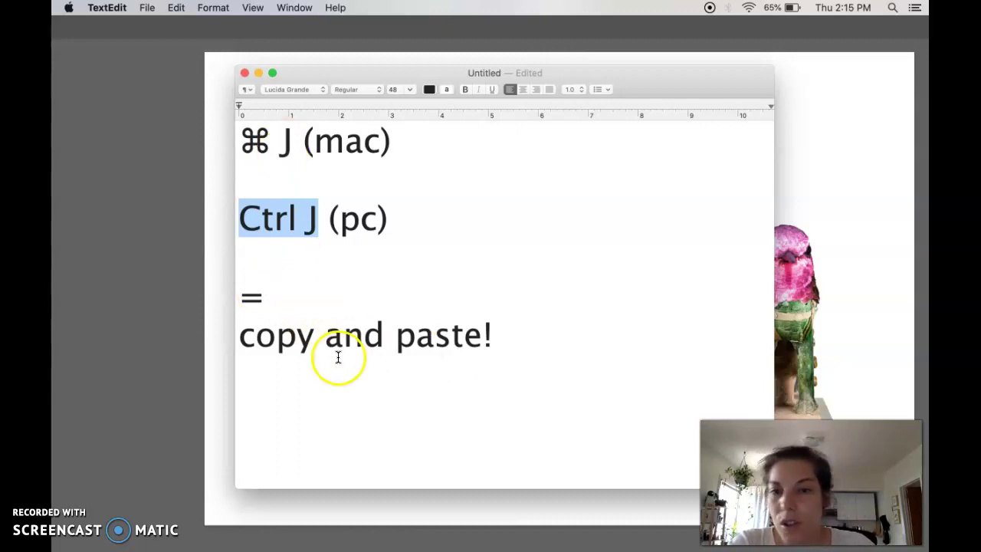
# Move bird body copy below bird body, hide it, and select bird body.
pyautogui.click(218, 367)
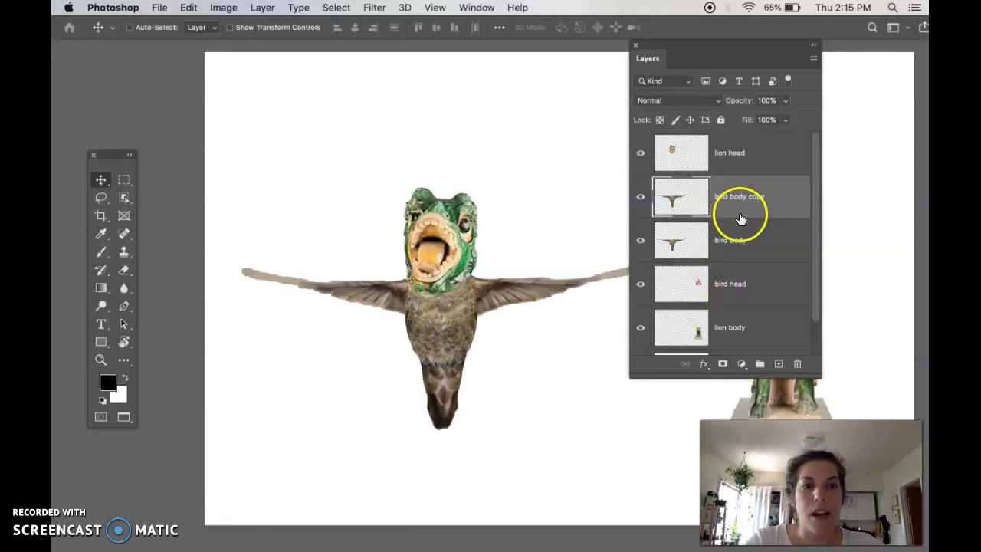
pyautogui.moveTo(738, 209); pyautogui.dragTo(734, 253)
pyautogui.click(640, 241)
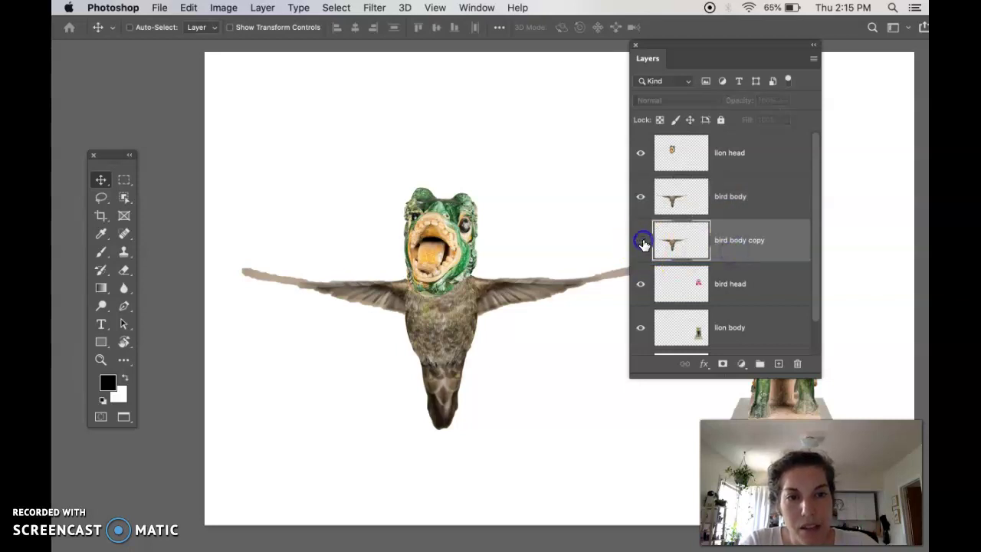
pyautogui.click(754, 204)
# Apply Match Color to bird body using the creature source file's lion head layer.
pyautogui.click(190, 8)
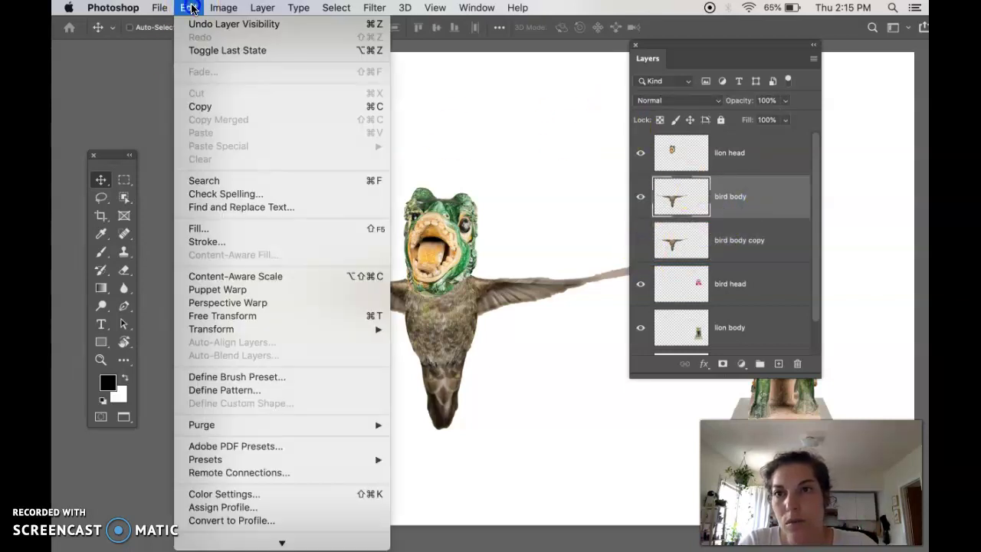
pyautogui.moveTo(223, 10)
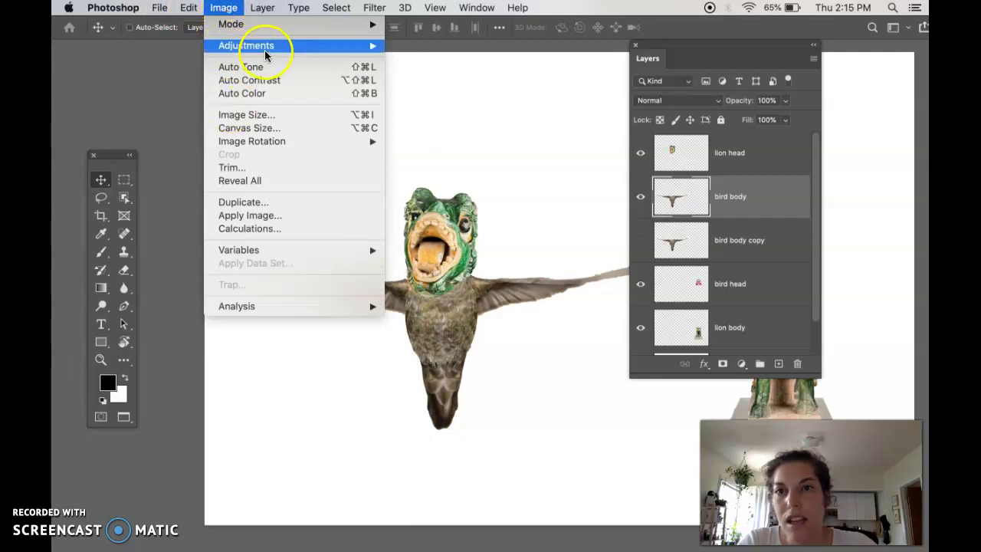
pyautogui.moveTo(253, 46)
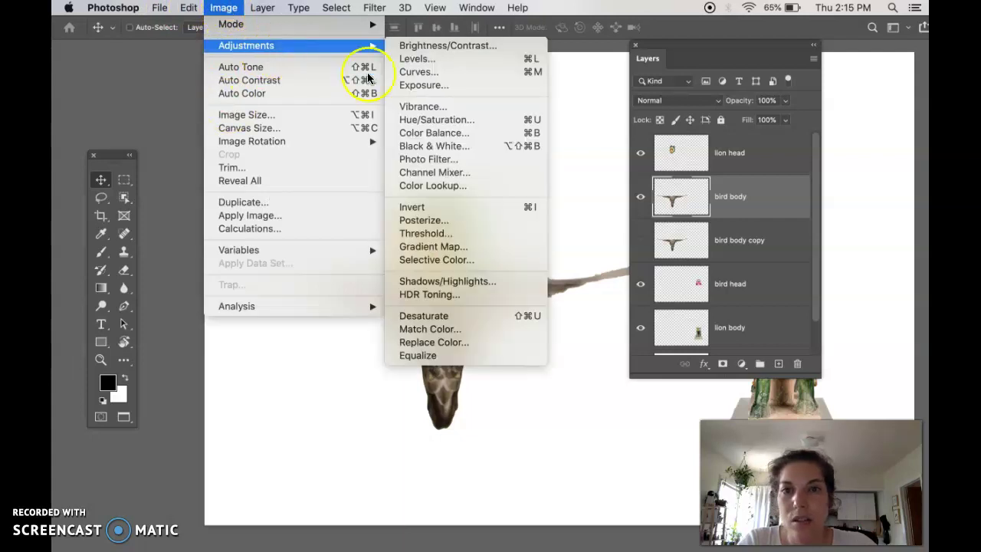
pyautogui.click(428, 329)
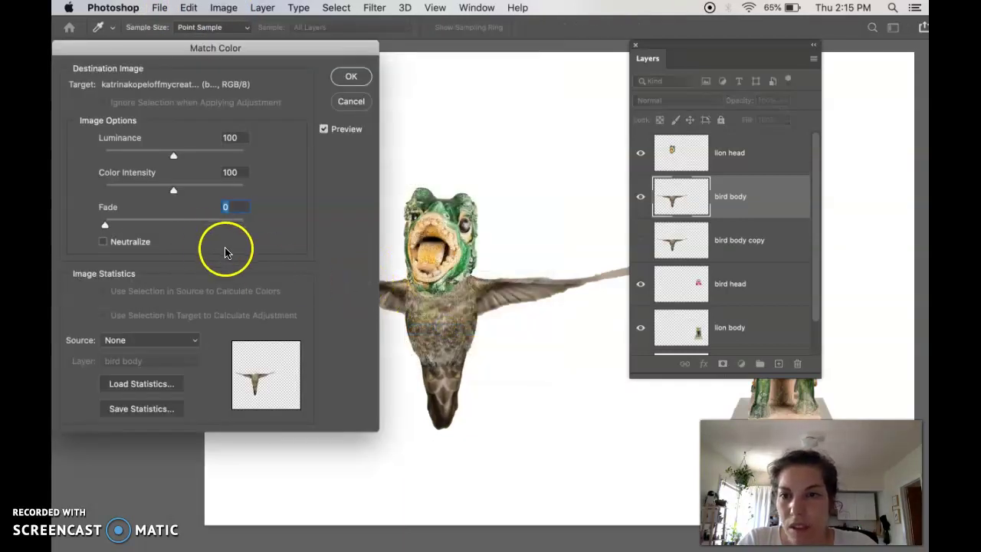
pyautogui.click(141, 340)
pyautogui.click(143, 375)
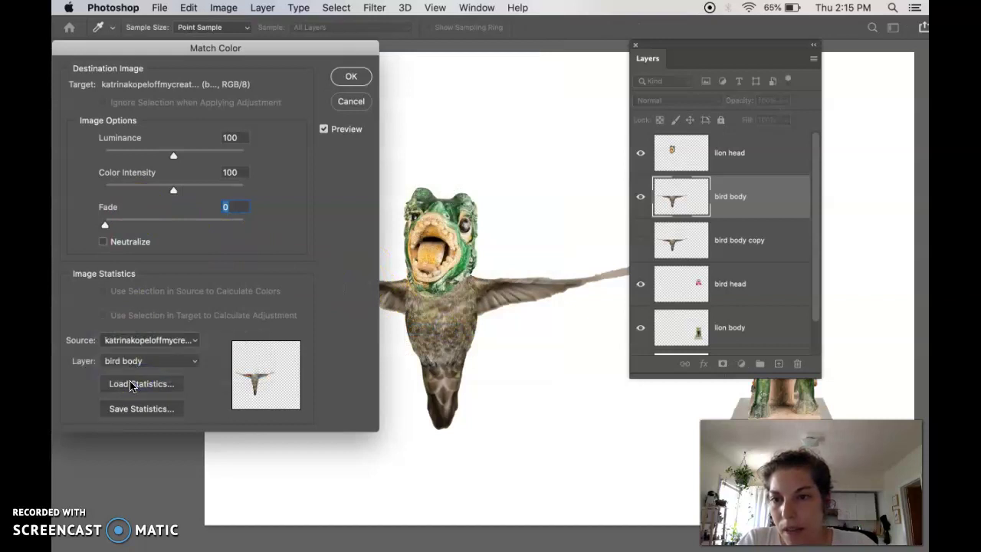
pyautogui.click(142, 361)
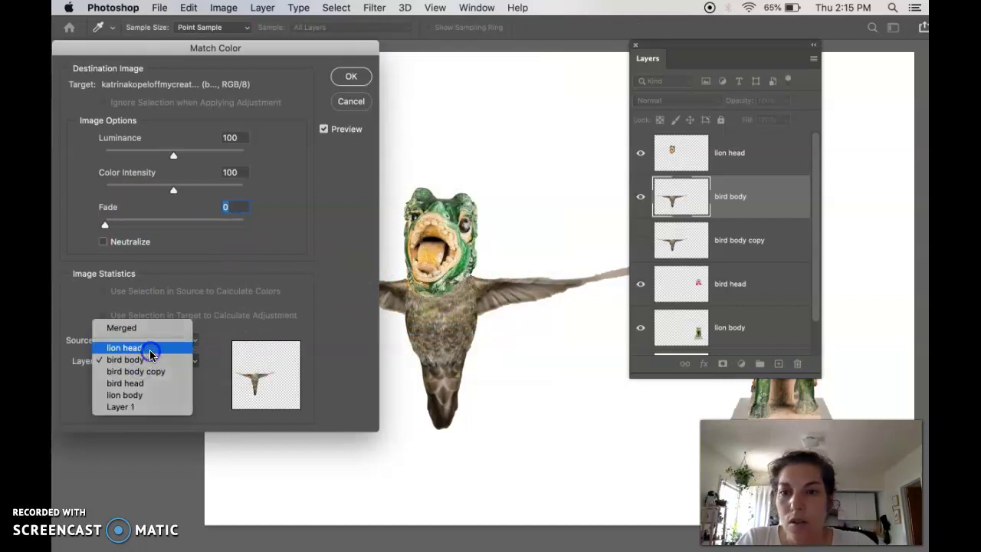
pyautogui.click(150, 354)
pyautogui.click(351, 75)
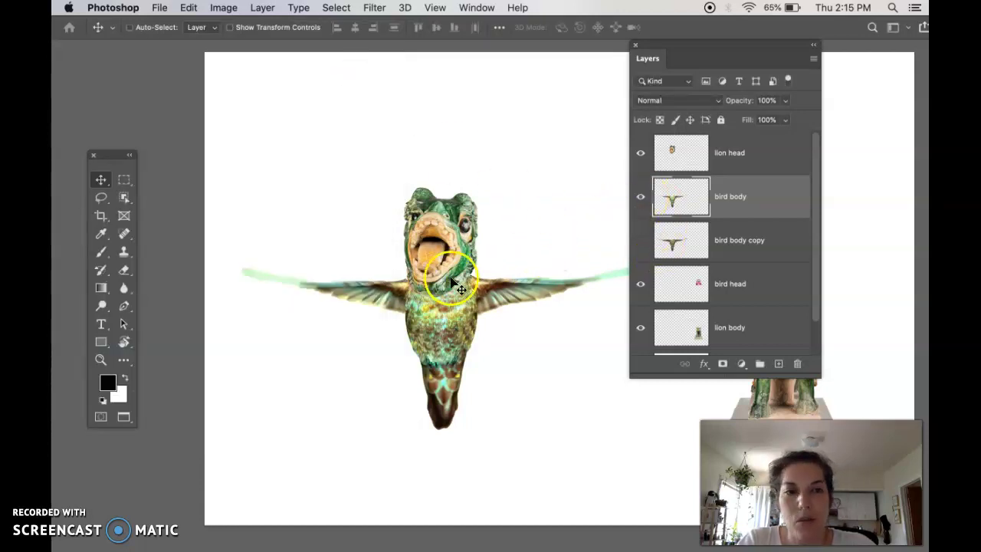
# Toggle bird body, lion head and bird body copy visibility to compare original and recoloured bird.
pyautogui.hscroll(2, 544, 255)
pyautogui.click(641, 198)
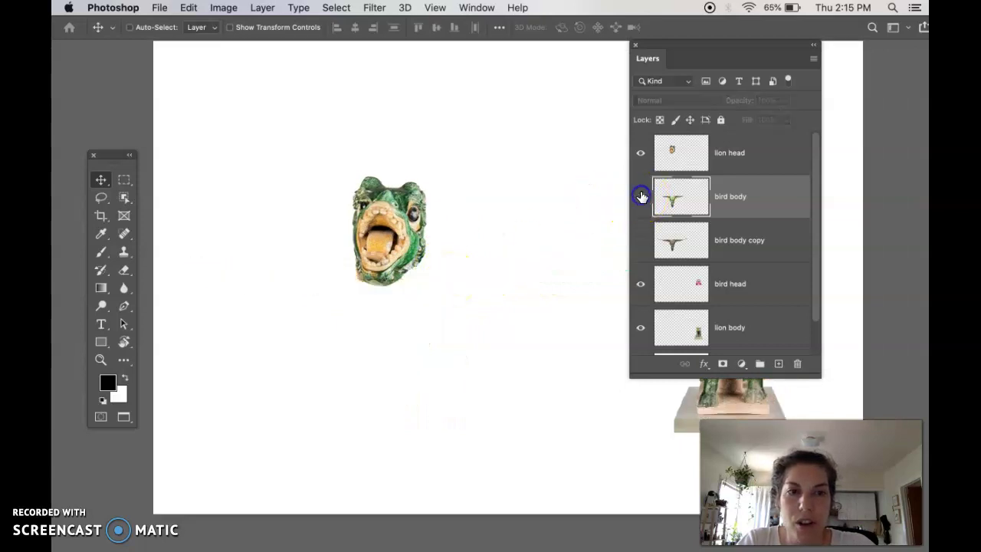
pyautogui.click(644, 156)
pyautogui.click(640, 241)
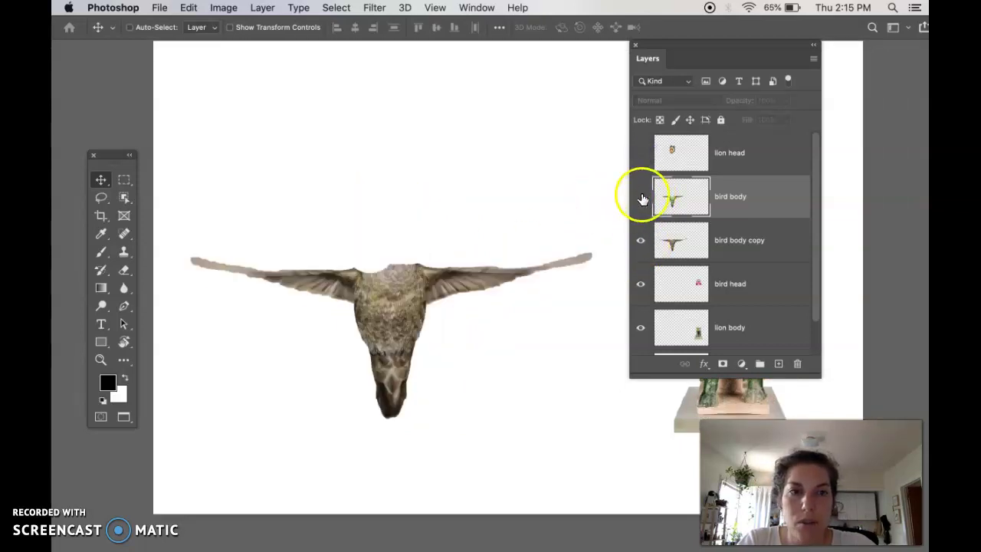
pyautogui.click(641, 197)
pyautogui.click(639, 156)
pyautogui.click(641, 241)
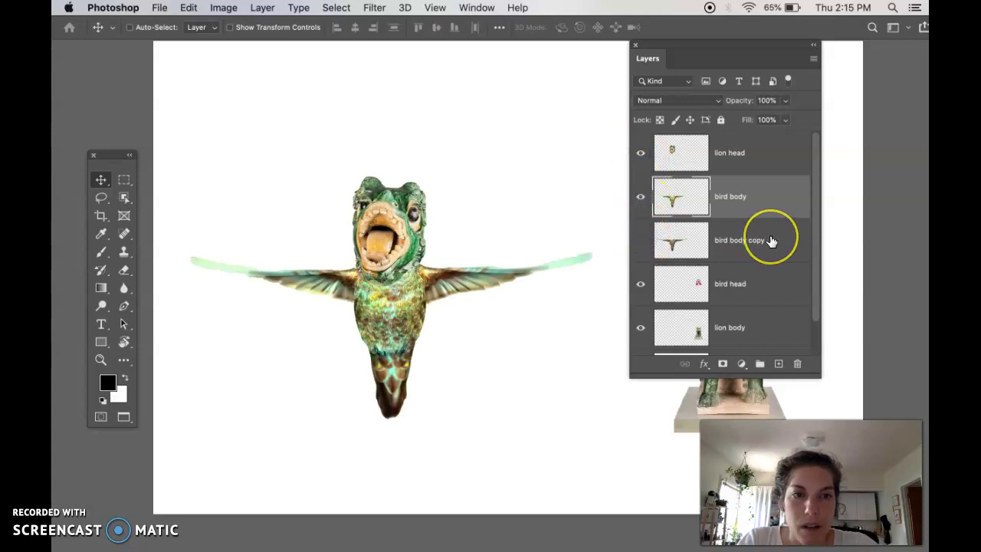
# Drag the hidden bird body copy to the bottom of the stack, beneath Layer 1.
pyautogui.scroll(-2, 771, 242)
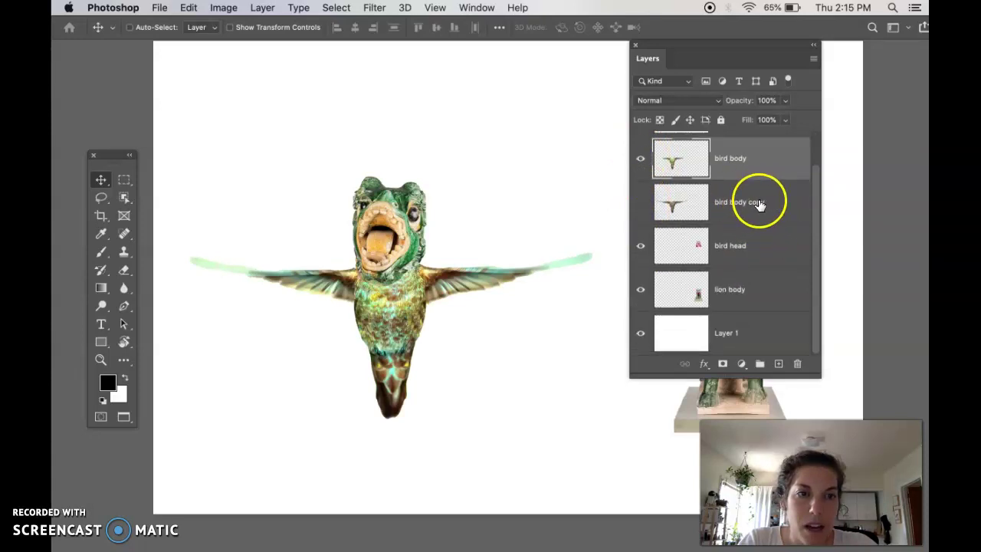
pyautogui.moveTo(686, 207); pyautogui.dragTo(727, 352)
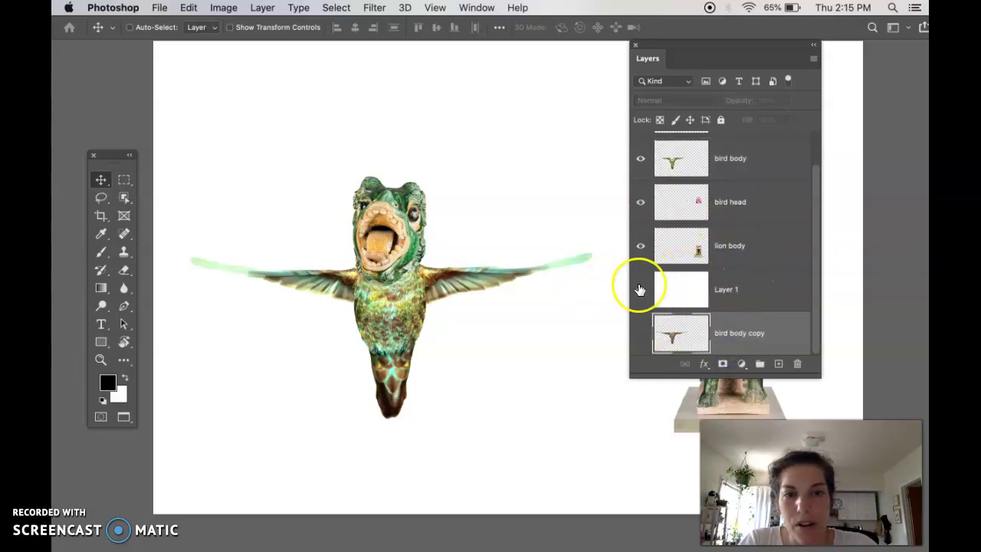
pyautogui.hscroll(10, 470, 308)
pyautogui.scroll(-3, 471, 309)
pyautogui.hscroll(2, 471, 309)
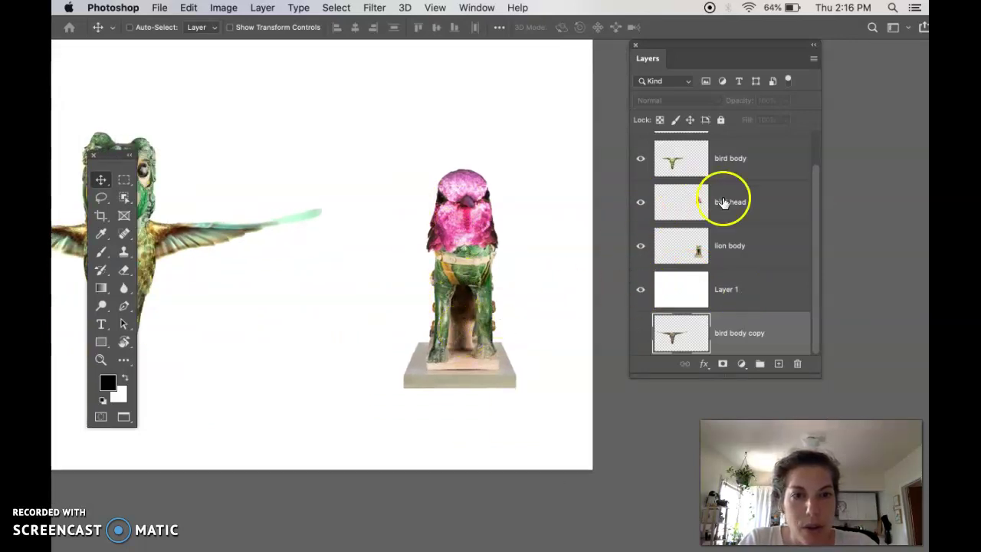
pyautogui.click(758, 210)
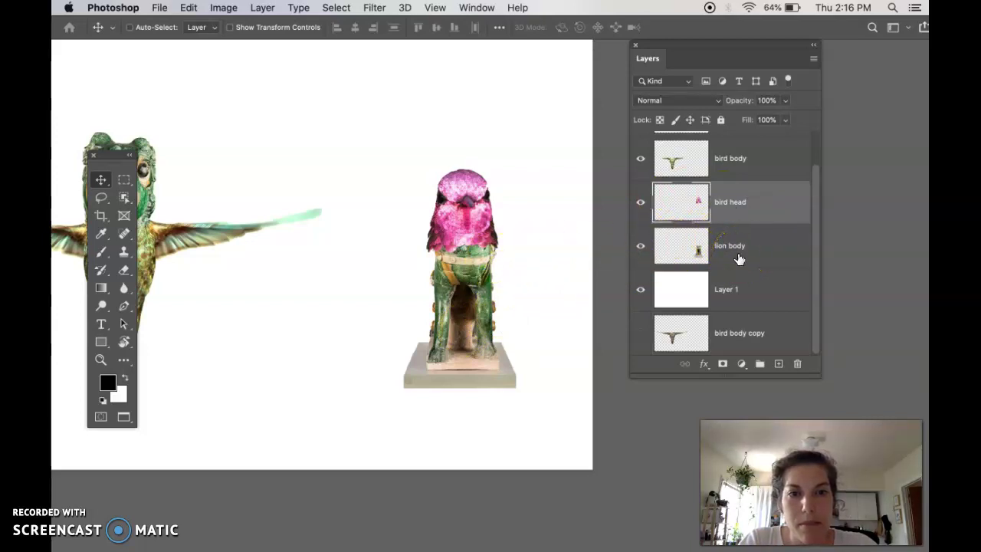
pyautogui.click(779, 256)
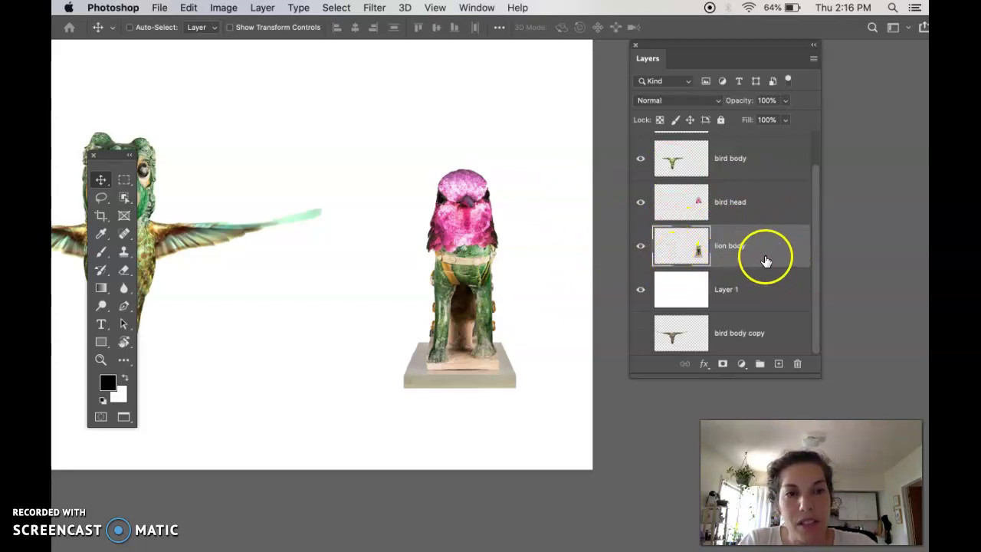
pyautogui.click(222, 9)
pyautogui.moveTo(248, 47)
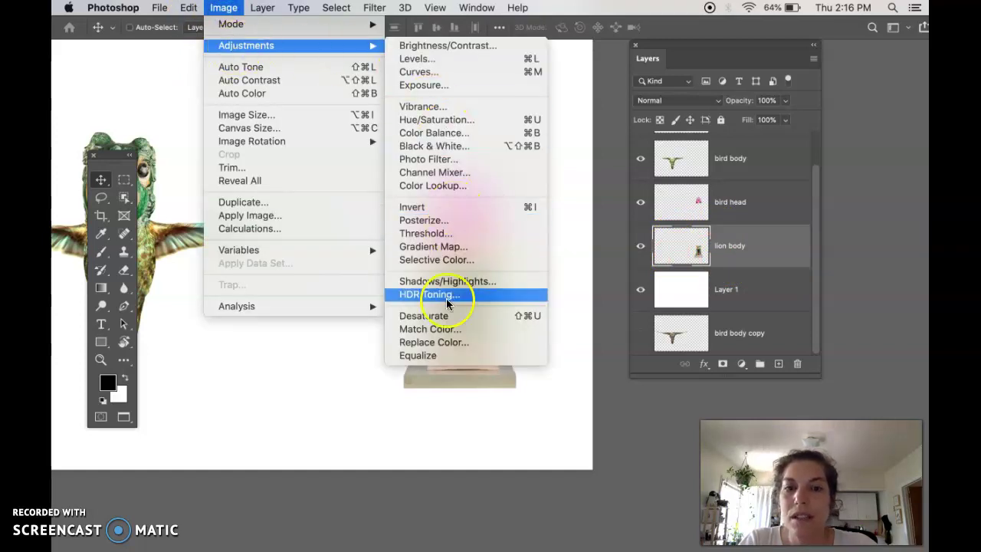
pyautogui.click(426, 330)
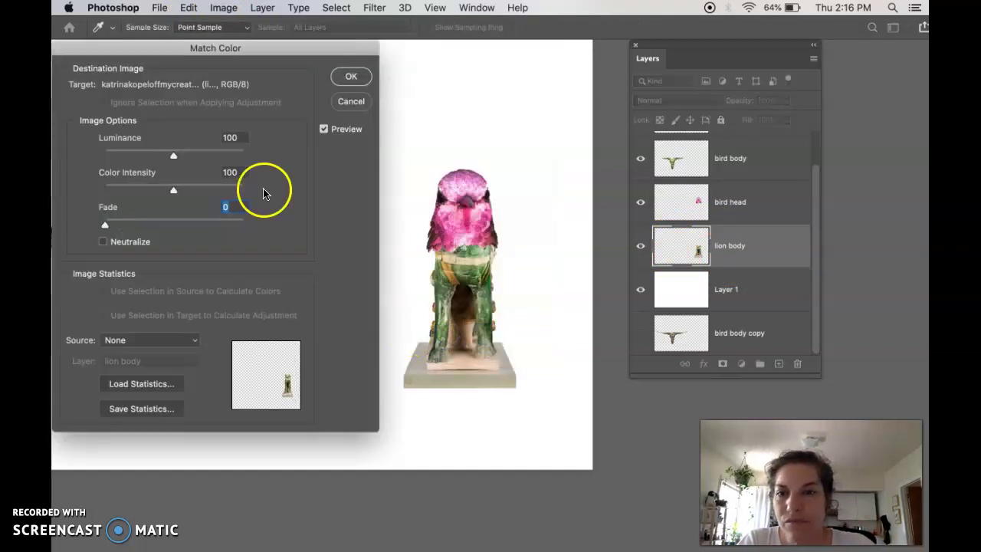
pyautogui.click(136, 343)
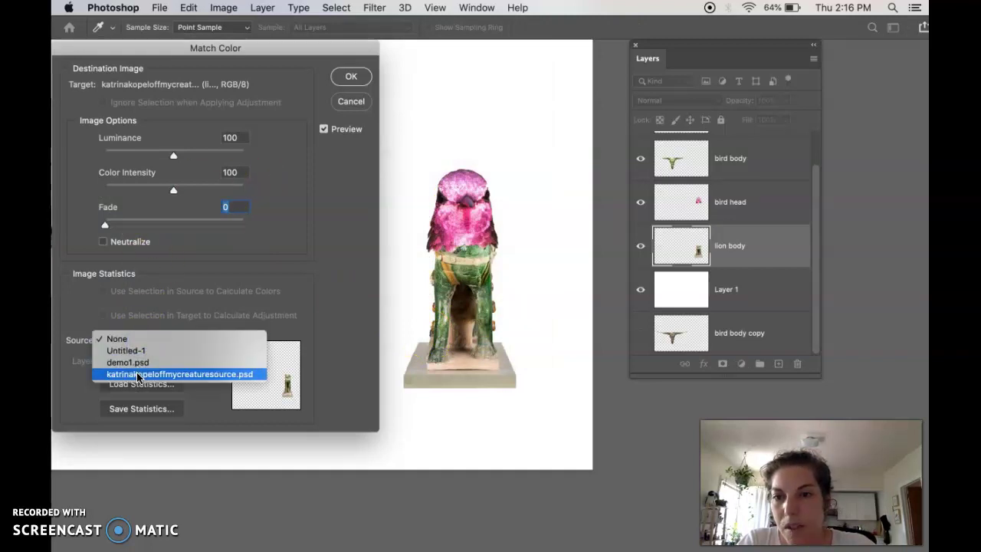
pyautogui.click(138, 375)
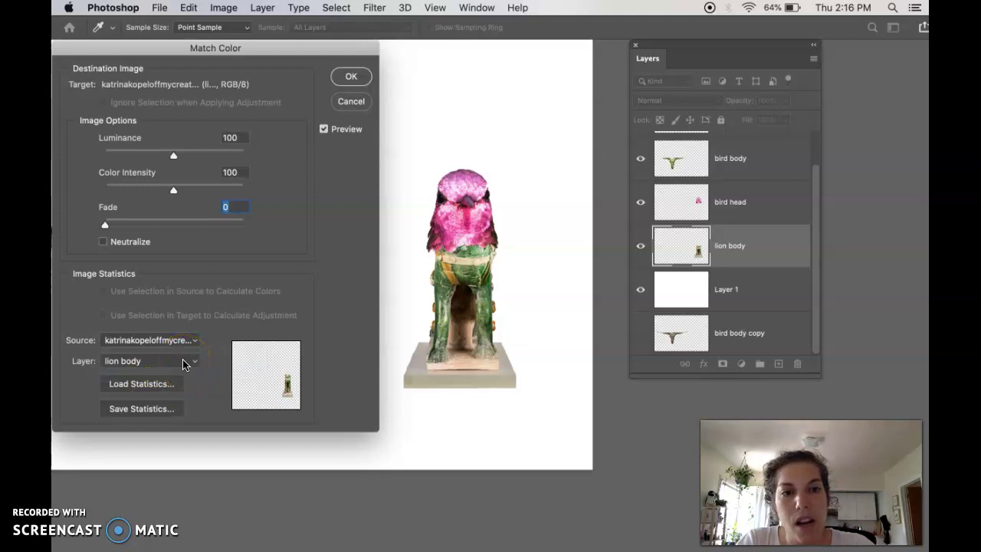
pyautogui.click(184, 363)
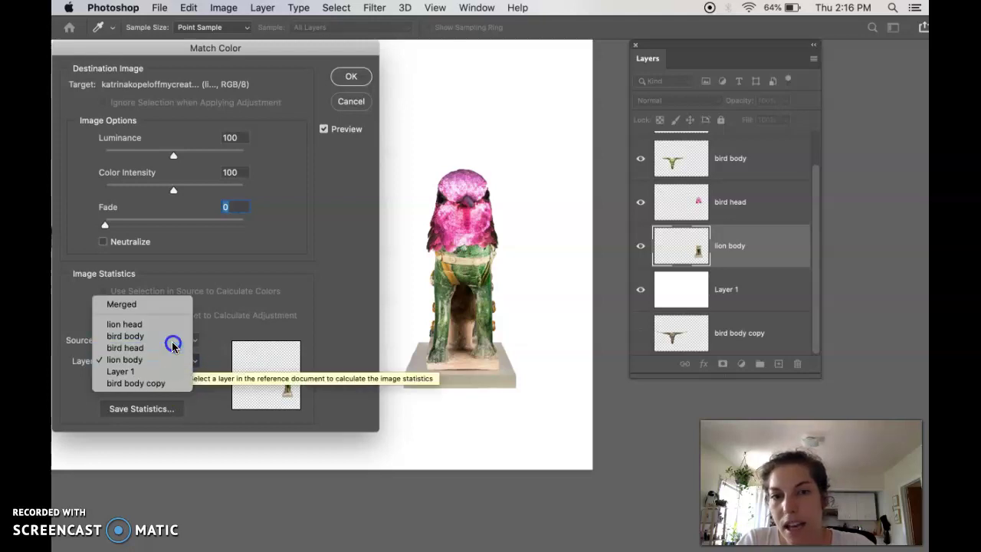
pyautogui.click(172, 347)
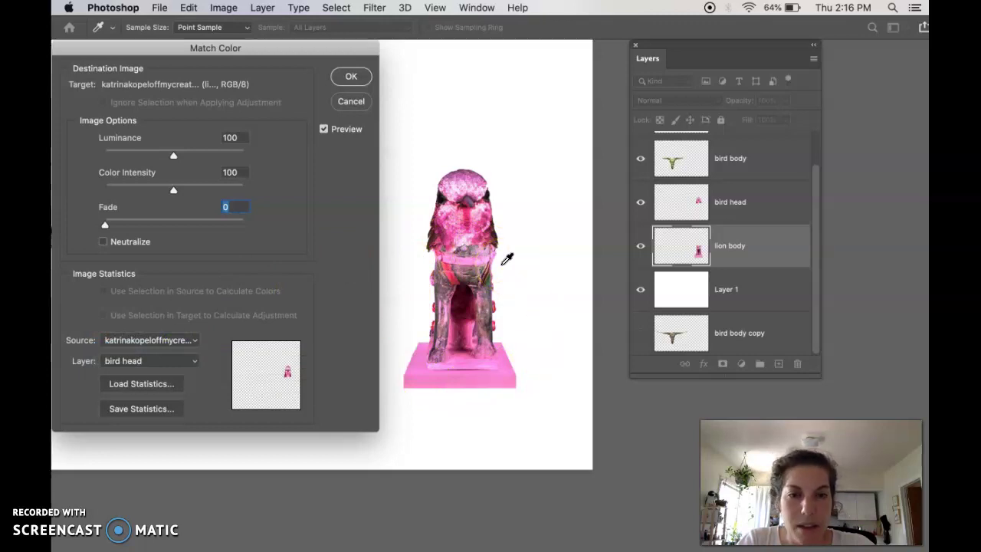
pyautogui.click(351, 100)
pyautogui.click(764, 209)
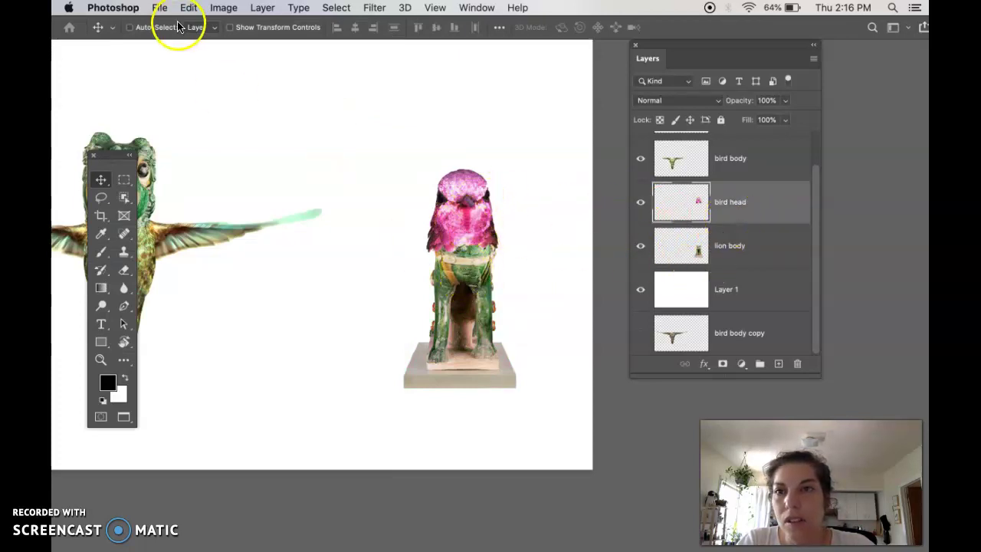
# Open Match Color on the bird head, sampling colours from the creature file's lion body layer.
pyautogui.click(223, 8)
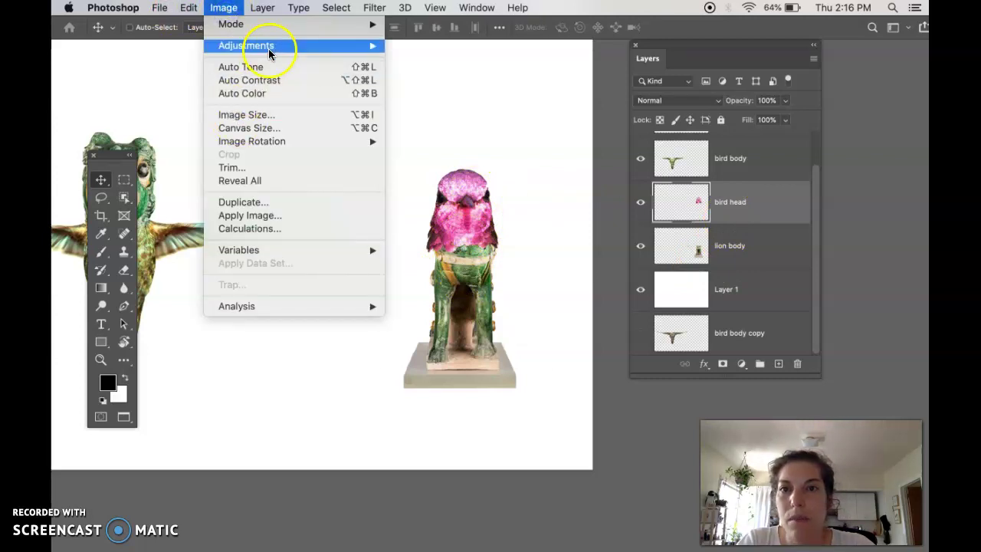
pyautogui.moveTo(268, 52)
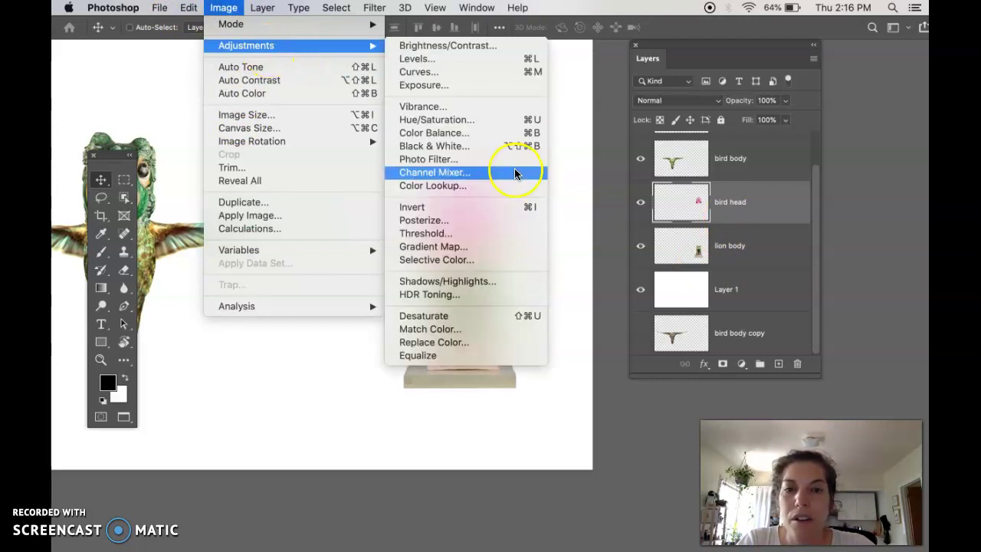
pyautogui.click(499, 328)
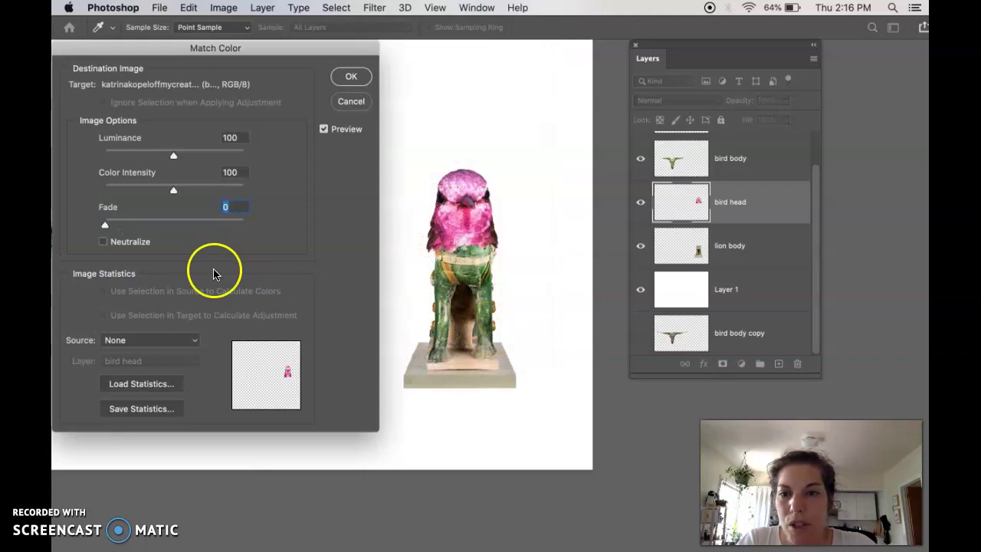
pyautogui.click(150, 340)
pyautogui.click(145, 376)
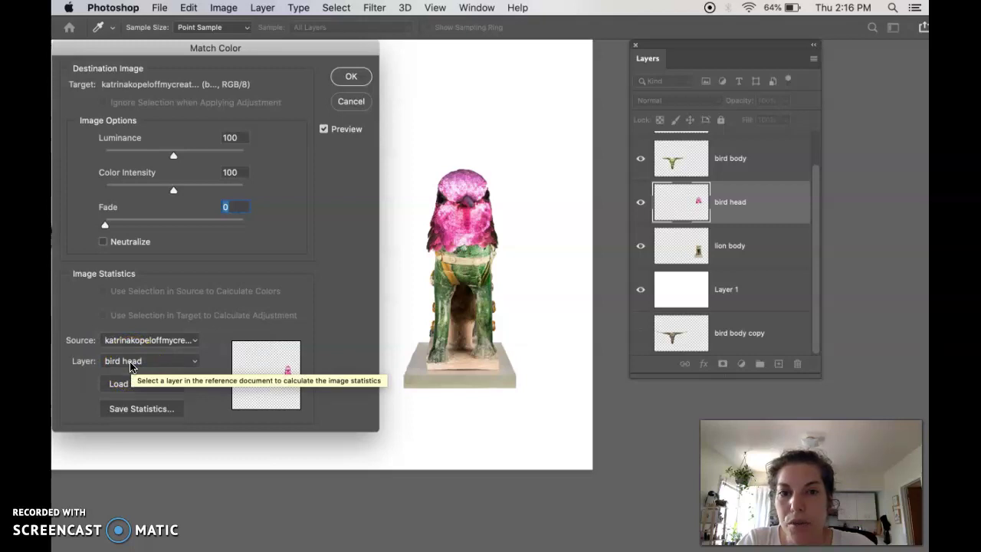
pyautogui.click(131, 364)
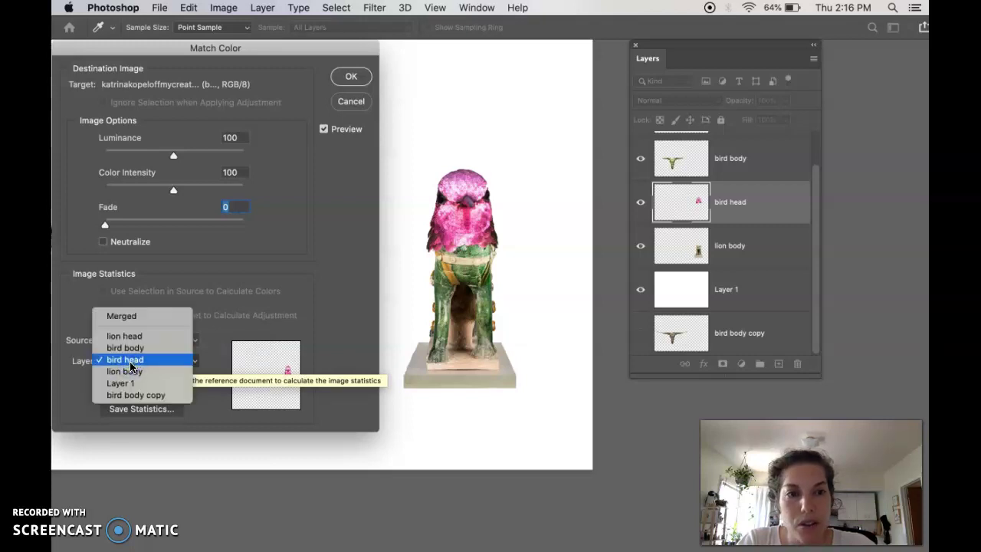
pyautogui.moveTo(131, 367)
pyautogui.mouseDown()
pyautogui.moveTo(132, 346)
pyautogui.moveTo(138, 372)
pyautogui.mouseUp()
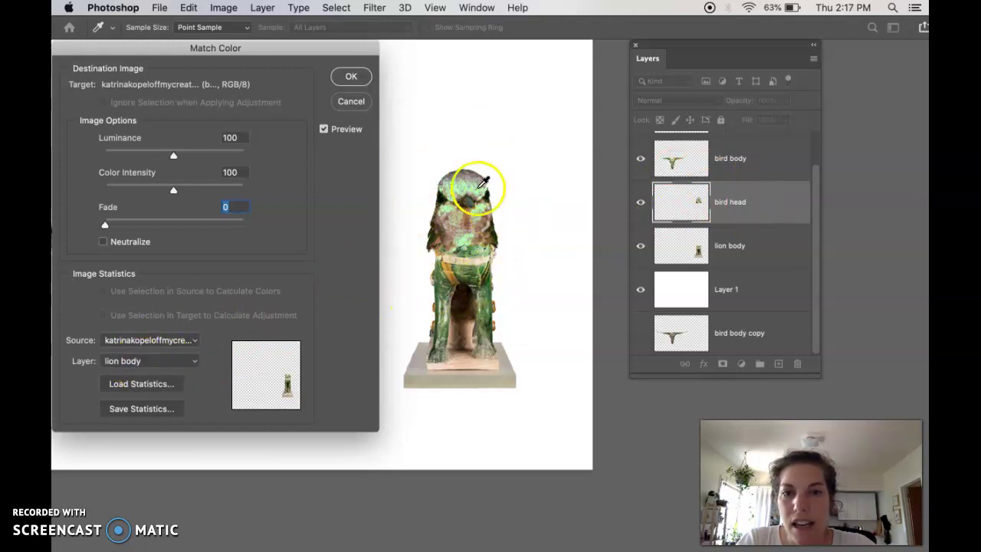
# Lower the colour intensity and raise the luminance, then cancel so the head stays pink.
pyautogui.moveTo(175, 191); pyautogui.dragTo(124, 195)
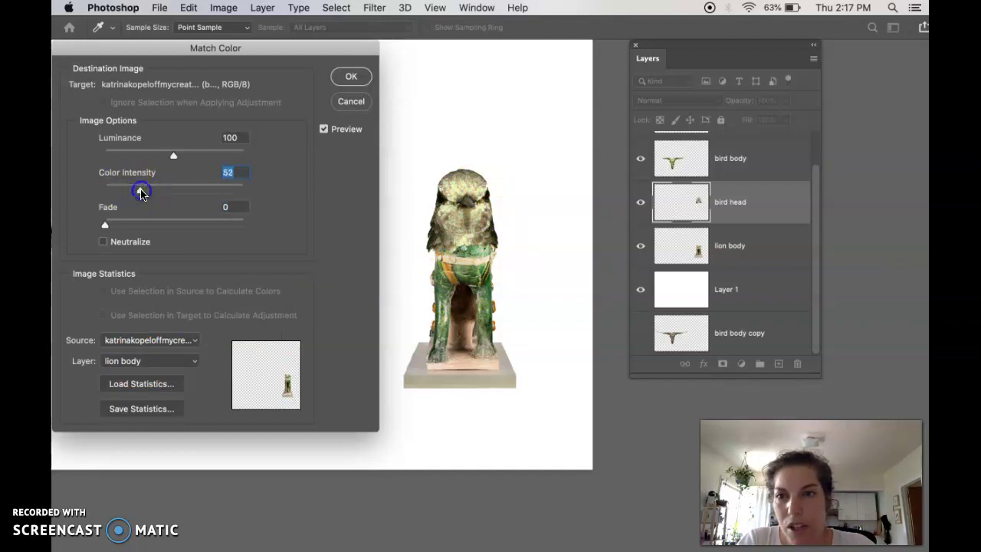
pyautogui.moveTo(173, 157); pyautogui.dragTo(193, 158)
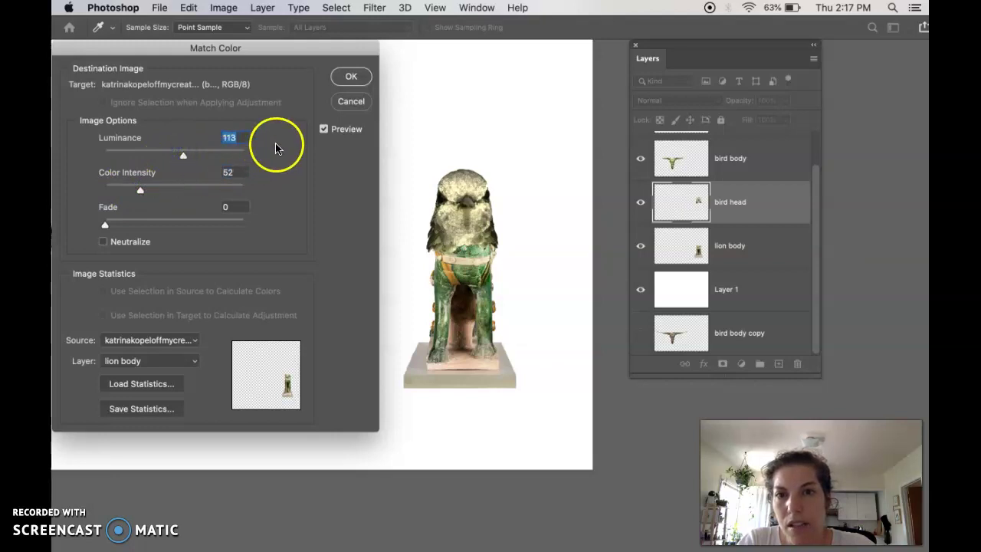
pyautogui.click(356, 102)
# Hide the green creature in Layer 1 and show the hummingbird and head layers.
pyautogui.hscroll(-5, 341, 299)
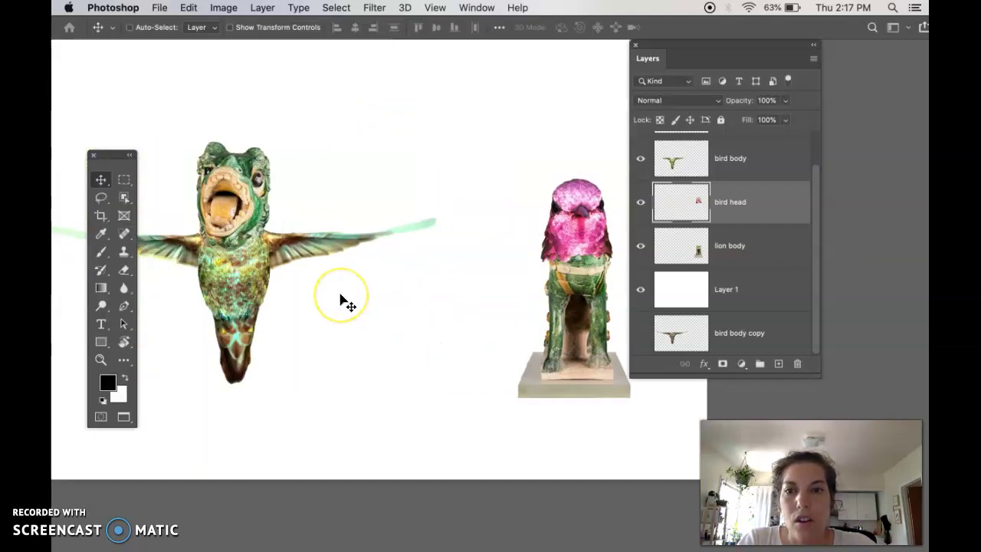
pyautogui.hscroll(-2, 341, 300)
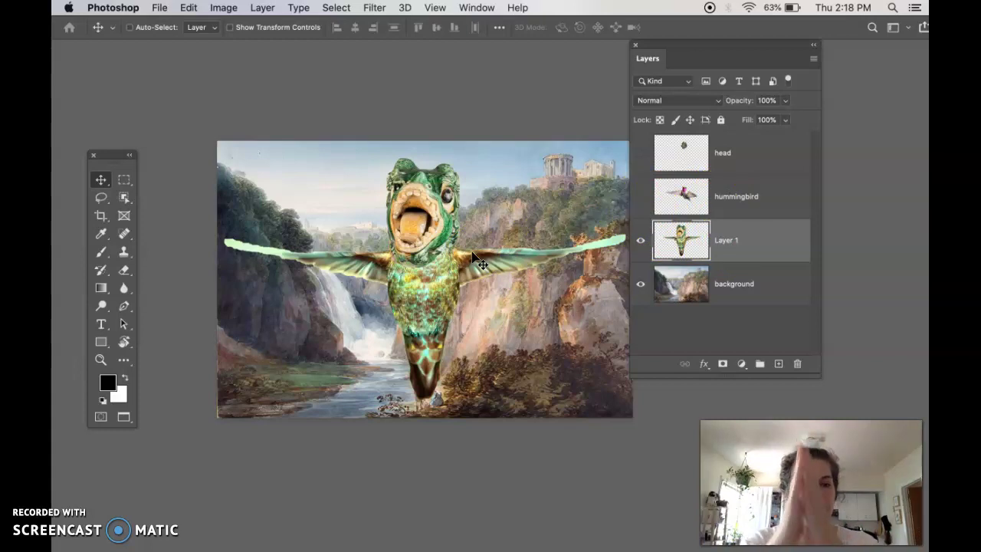
pyautogui.click(641, 239)
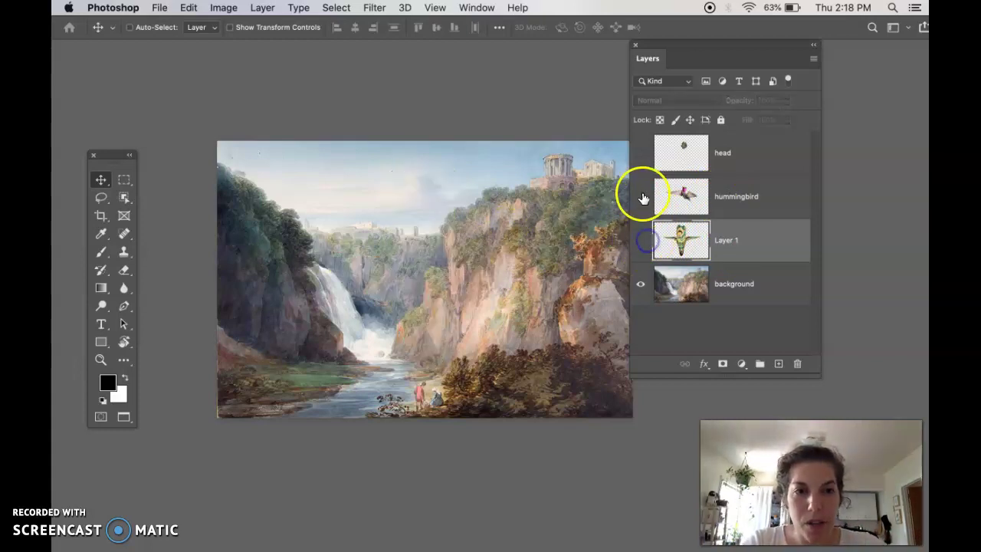
pyautogui.click(641, 196)
pyautogui.click(641, 154)
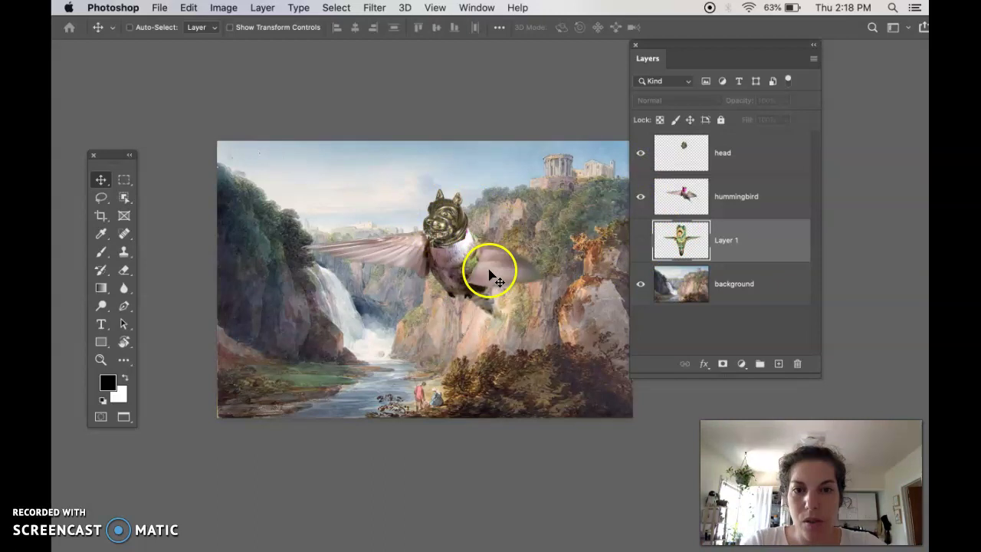
# Select the hummingbird and head layers, merge them, then undo the merge.
pyautogui.click(759, 197)
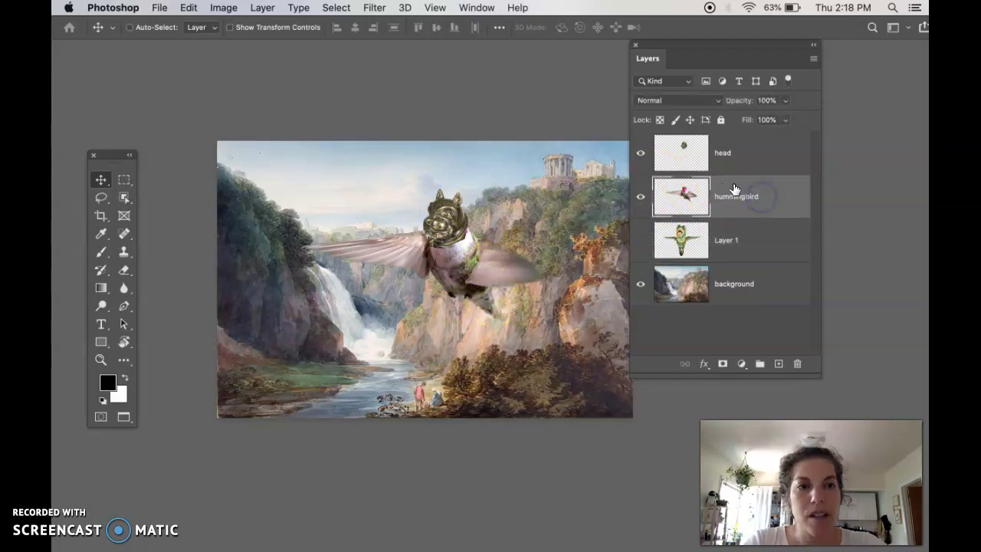
pyautogui.keyDown('shift'); pyautogui.click(763, 160); pyautogui.keyUp('shift')
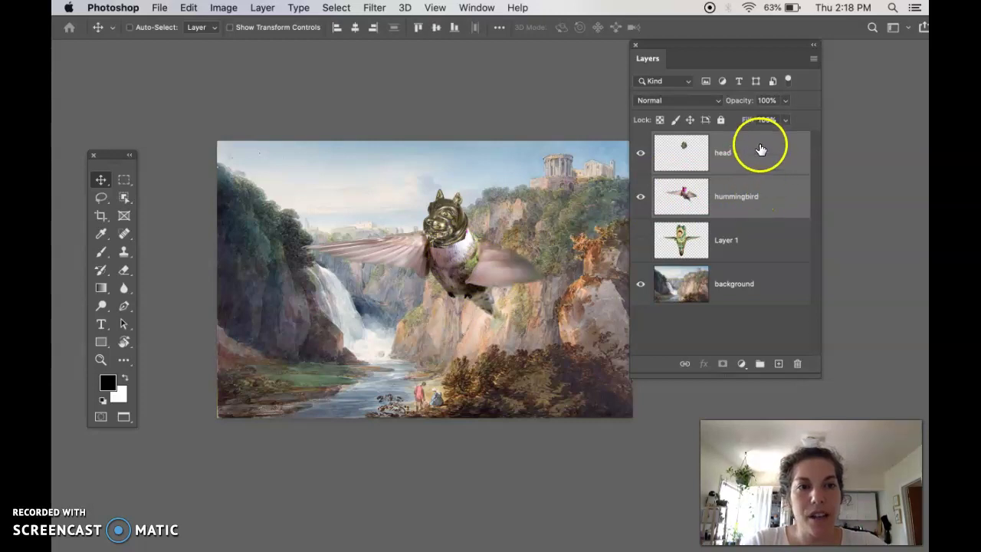
pyautogui.rightClick(767, 160)
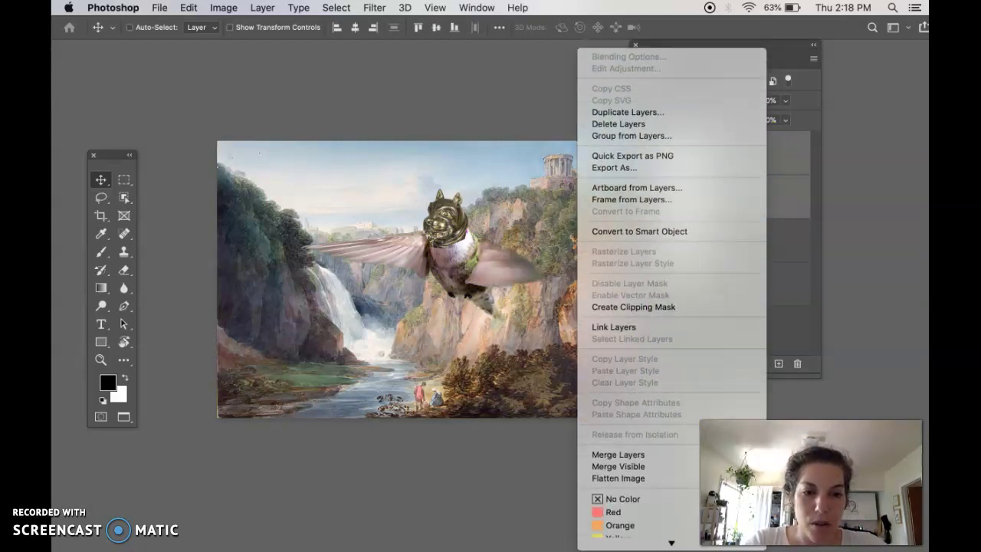
pyautogui.click(683, 423)
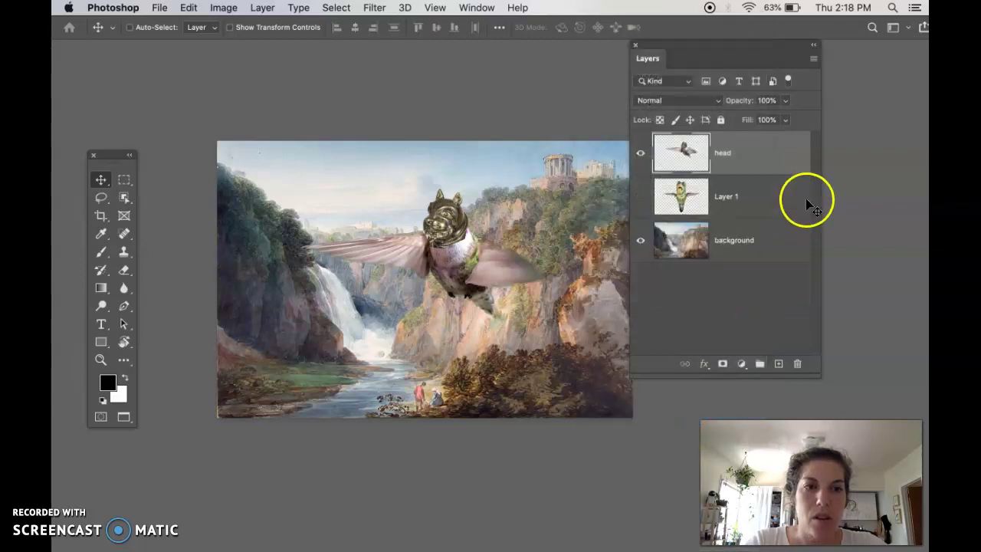
pyautogui.press('super+z')
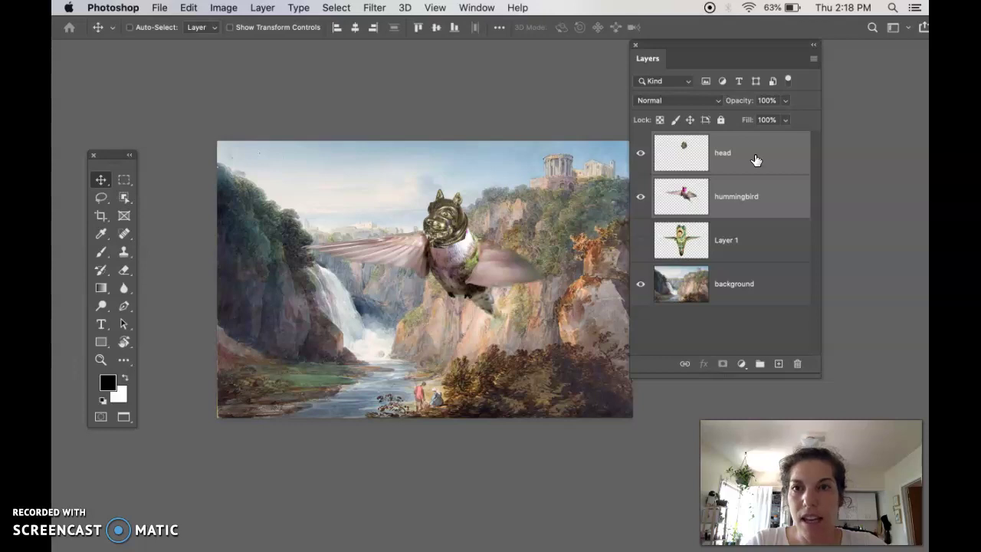
# Browse the Layer menu and check the TextEdit note on the merge shortcut.
pyautogui.click(263, 9)
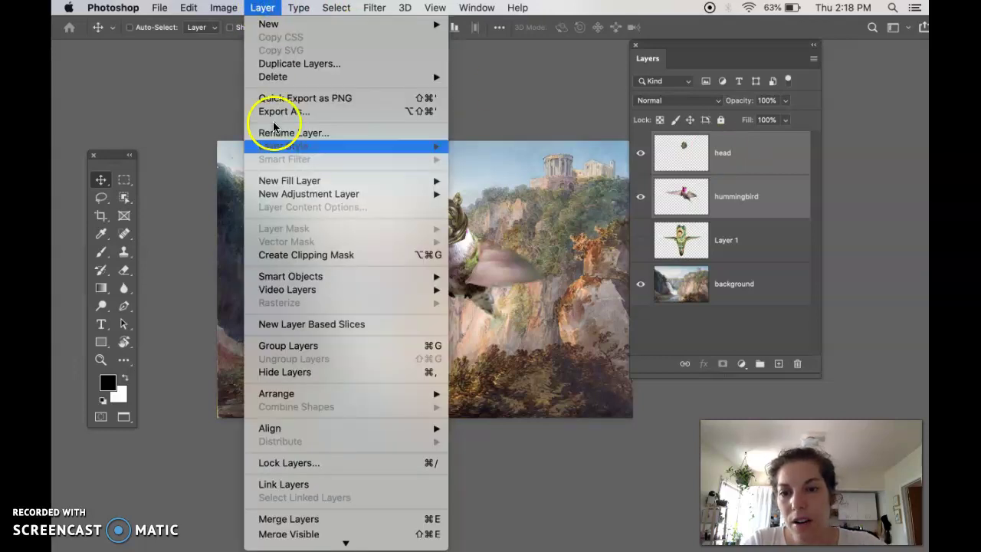
pyautogui.scroll(-2, 314, 502)
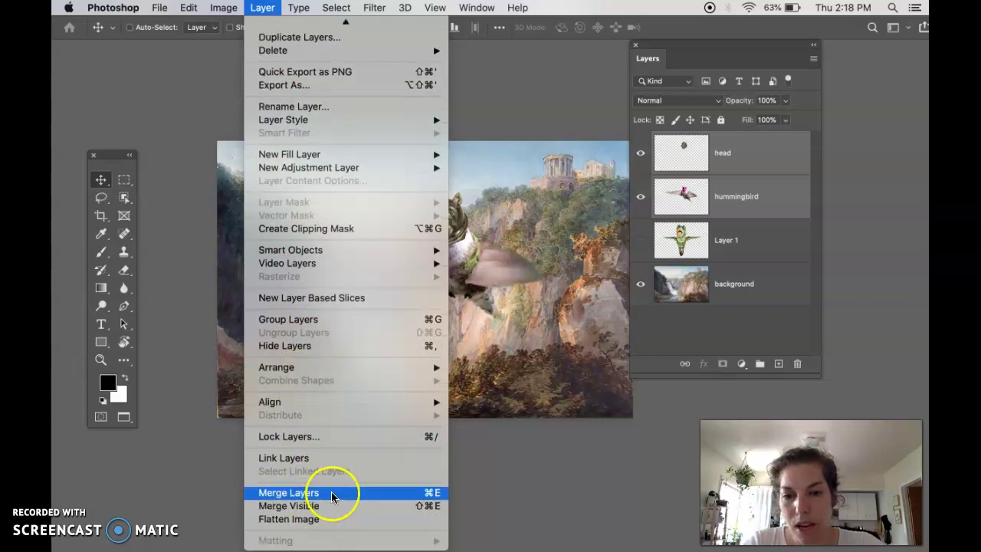
pyautogui.press('super+Tab')
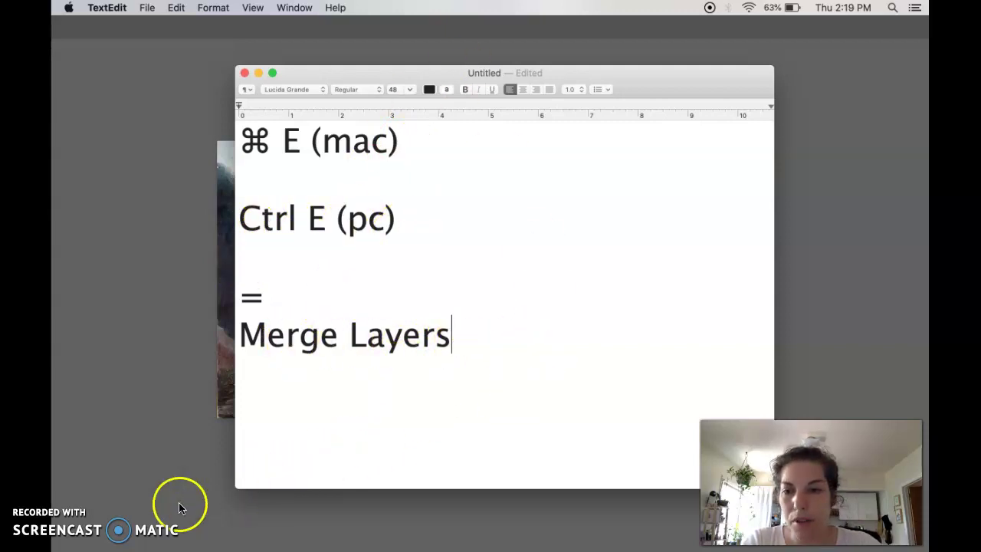
pyautogui.click(192, 477)
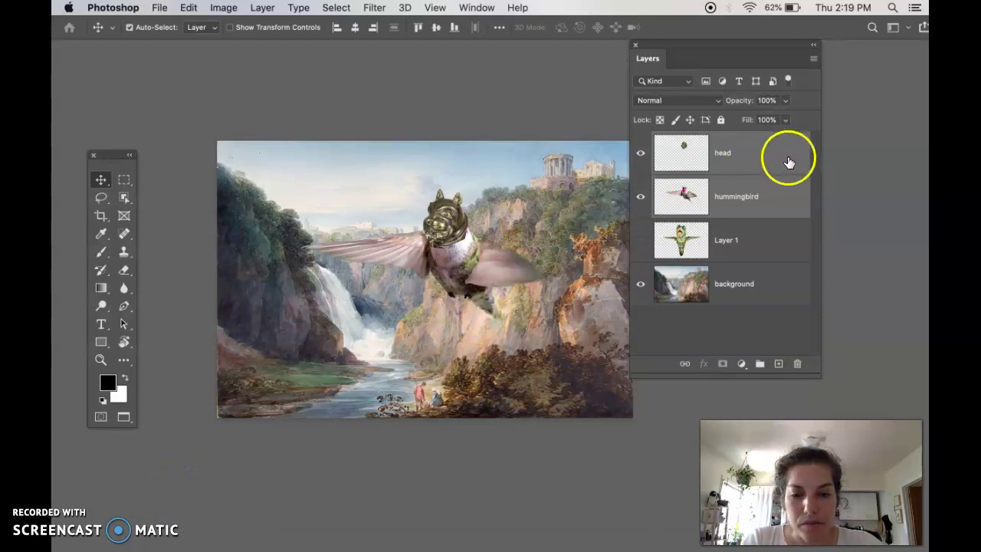
# Try a Cmd+E merge and undo it, then show and select only Layer 1's creature.
pyautogui.press('super+e')
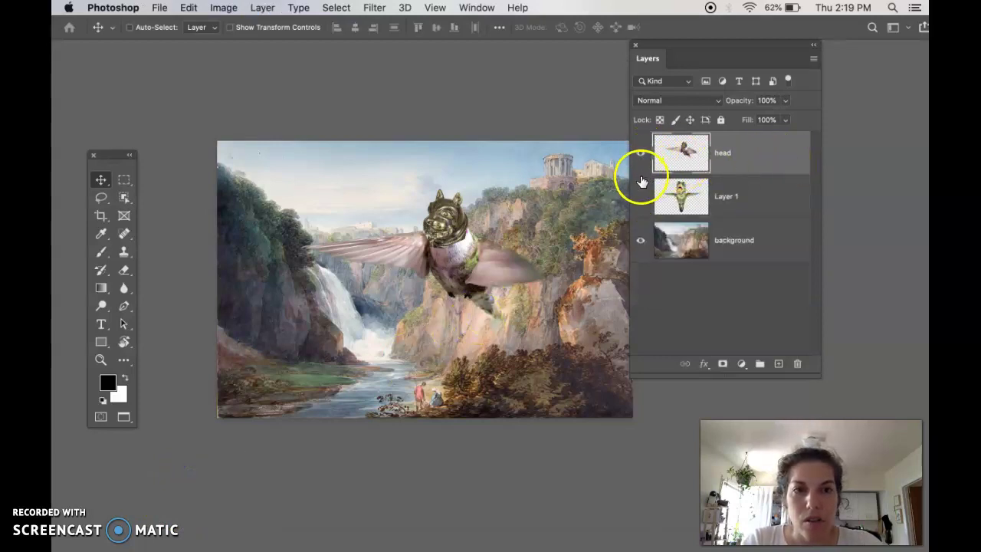
pyautogui.press('super+z')
pyautogui.click(642, 153)
pyautogui.click(640, 197)
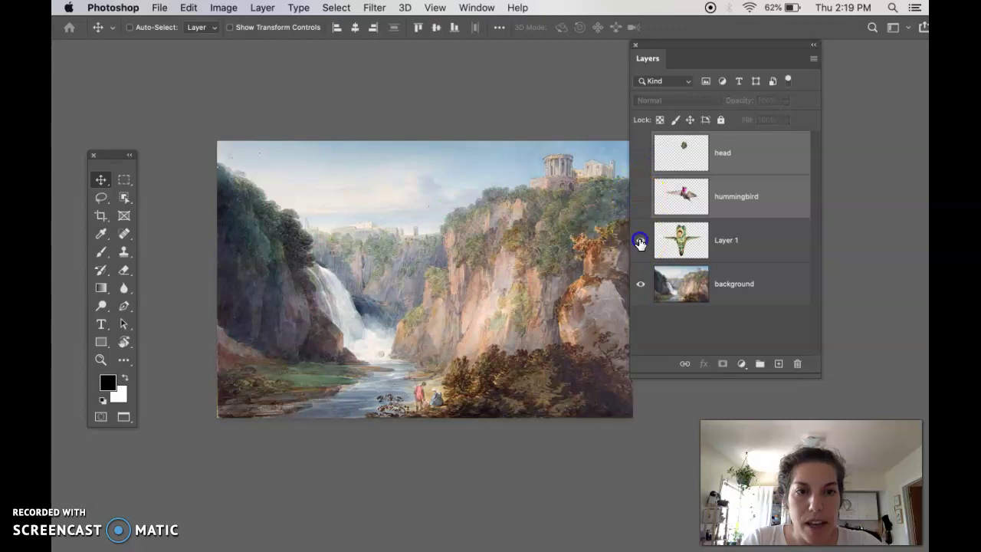
pyautogui.click(640, 240)
pyautogui.click(742, 247)
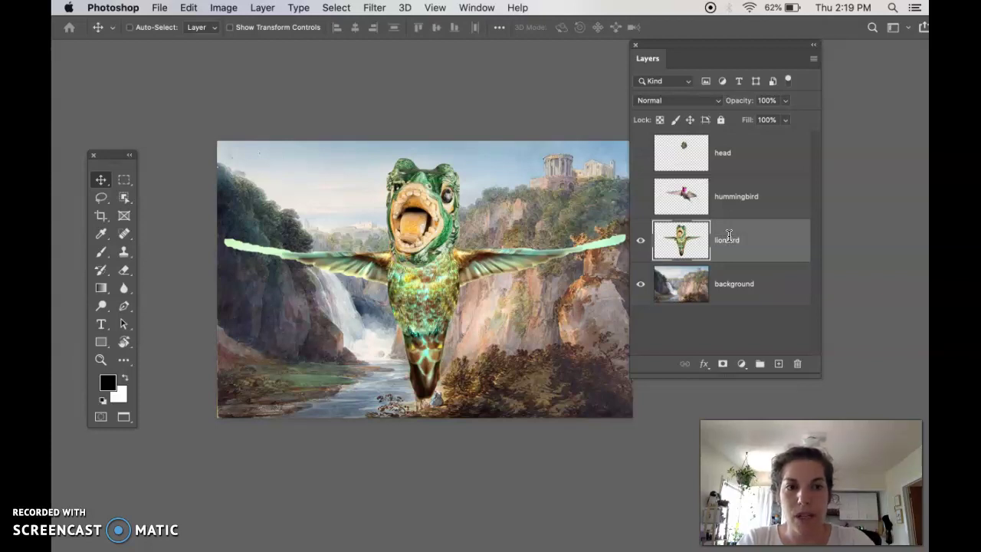
# Start and exit Free Transform on the lionbird, then switch to the transform shortcut note.
pyautogui.press('super+t')
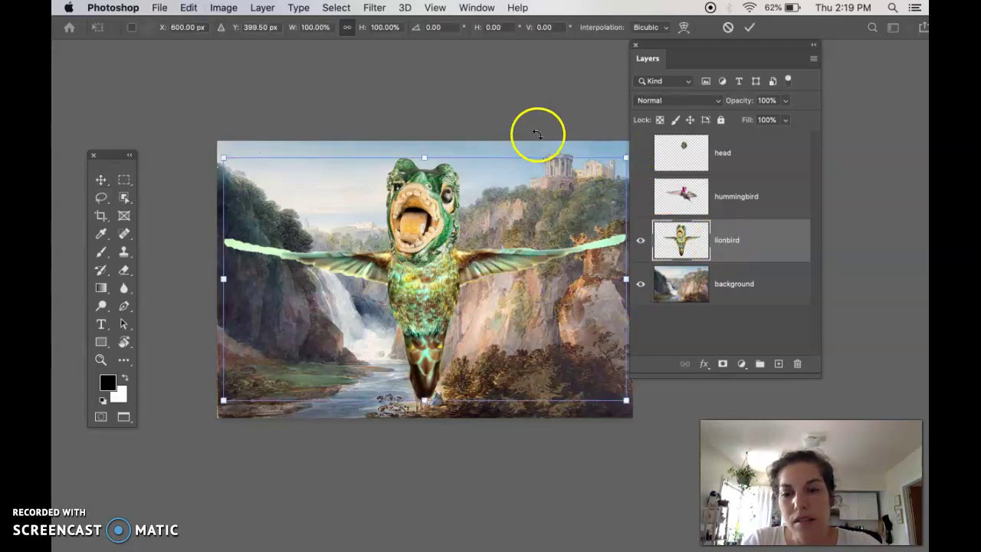
pyautogui.press('Return')
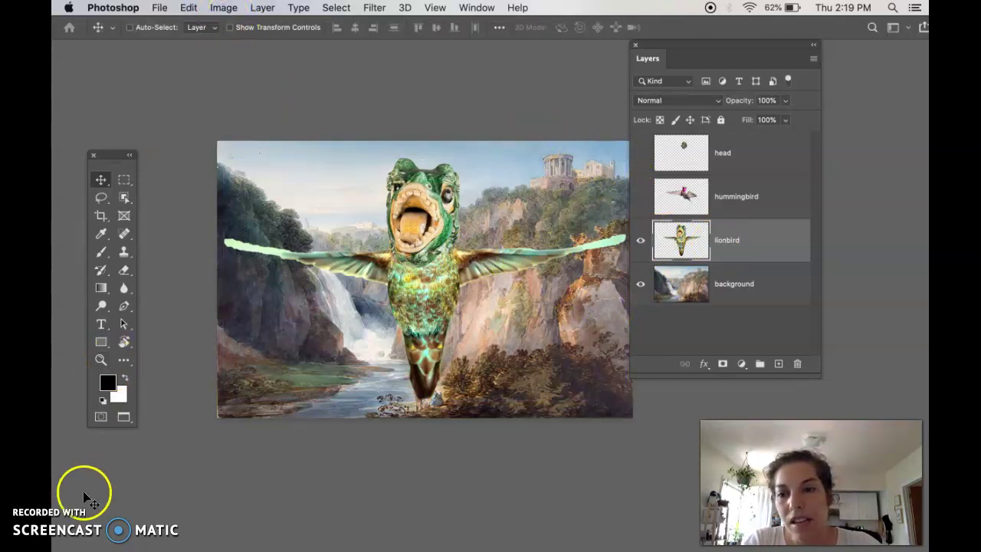
pyautogui.press('super+Tab')
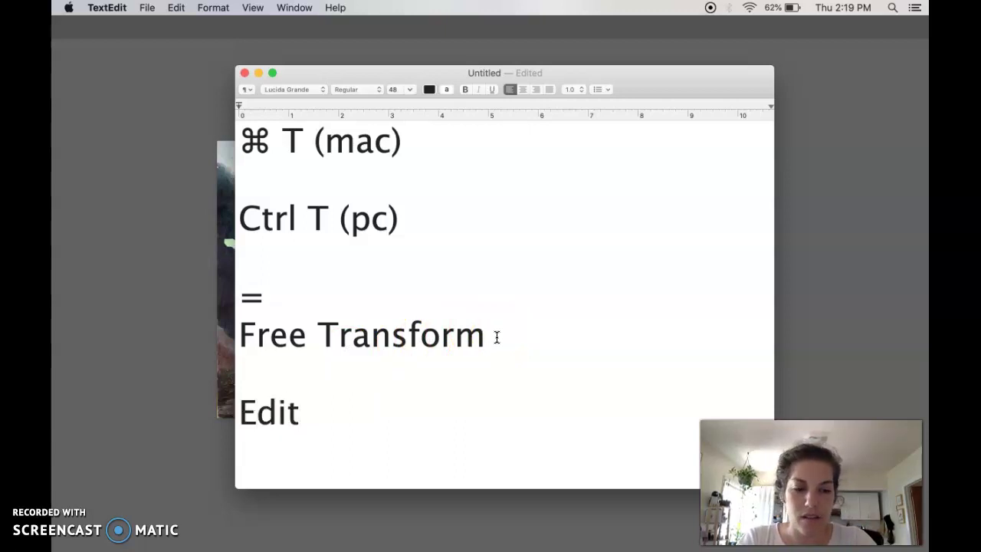
# Complete the note's last line as 'Edit>Free Transform' and go back to Photoshop.
pyautogui.moveTo(526, 329); pyautogui.dragTo(236, 338)
pyautogui.press('super+c')
pyautogui.click(338, 422)
pyautogui.press('super+v')
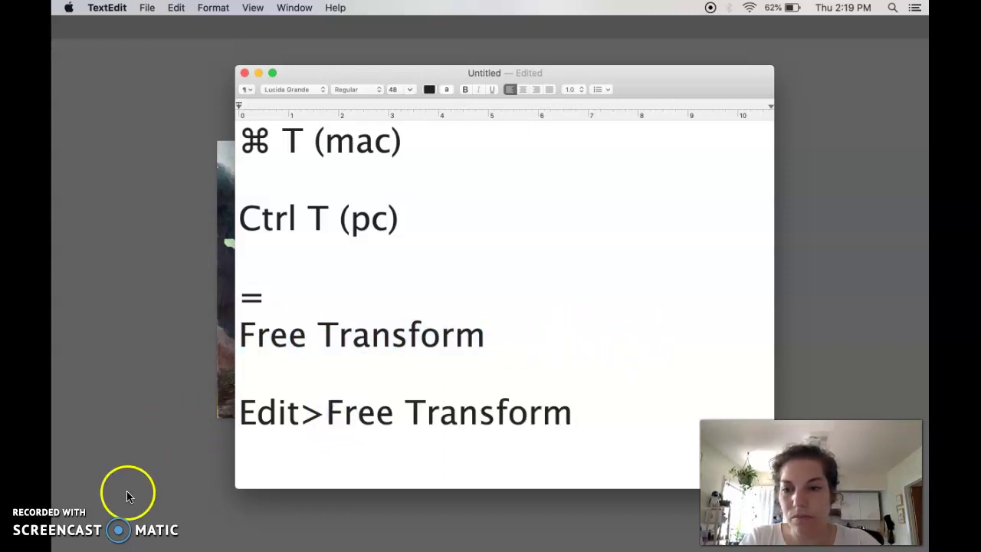
pyautogui.click(152, 447)
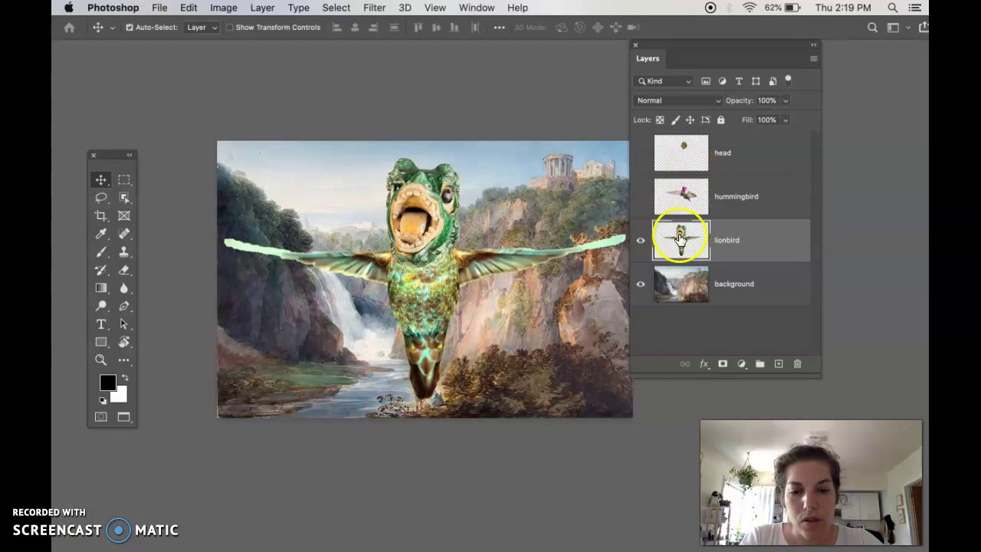
# Scale the lionbird to about 71 percent and move it up toward the top-centre.
pyautogui.press('super+t')
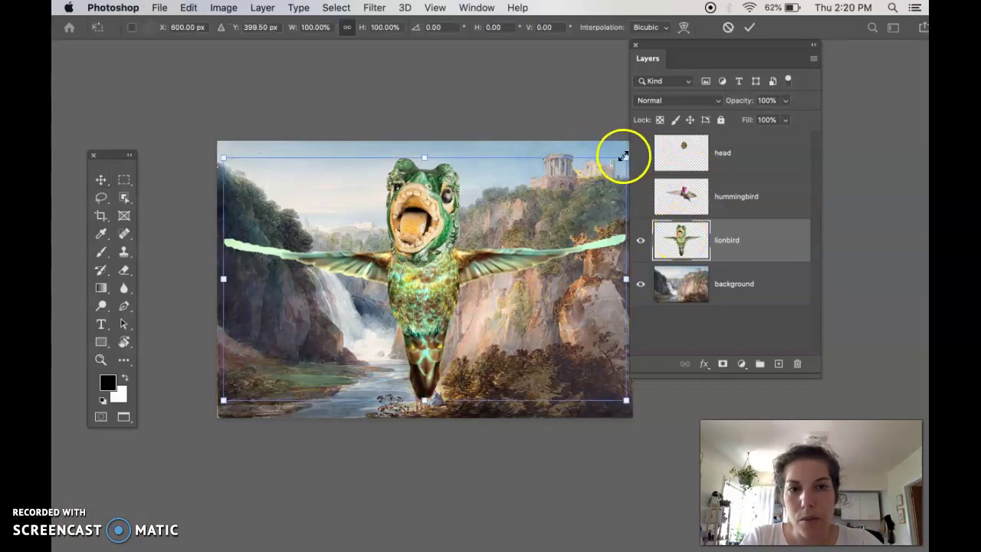
pyautogui.moveTo(223, 158); pyautogui.dragTo(330, 242)
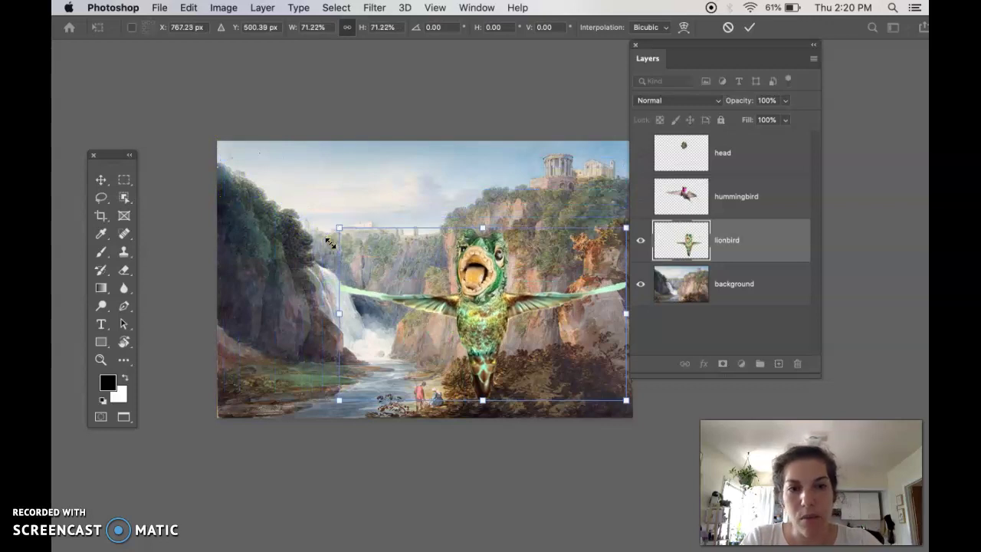
pyautogui.press('Return')
pyautogui.moveTo(430, 299); pyautogui.dragTo(395, 241)
# Shrink the lionbird further (about 78 percent, then slightly more) and raise it above the waterfall.
pyautogui.press('super+t')
pyautogui.moveTo(535, 157); pyautogui.dragTo(475, 208)
pyautogui.press('Return')
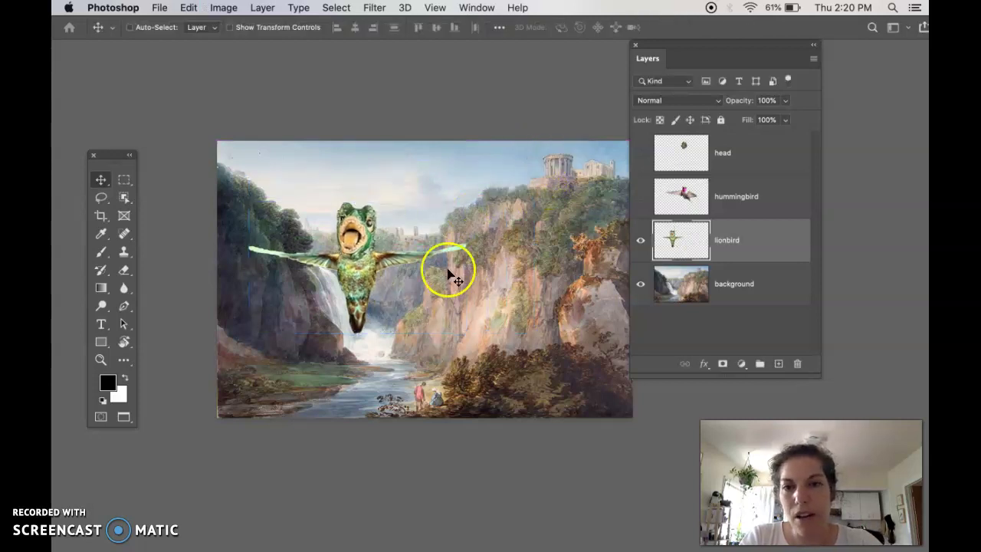
pyautogui.moveTo(361, 273); pyautogui.dragTo(393, 196)
pyautogui.press('super+t')
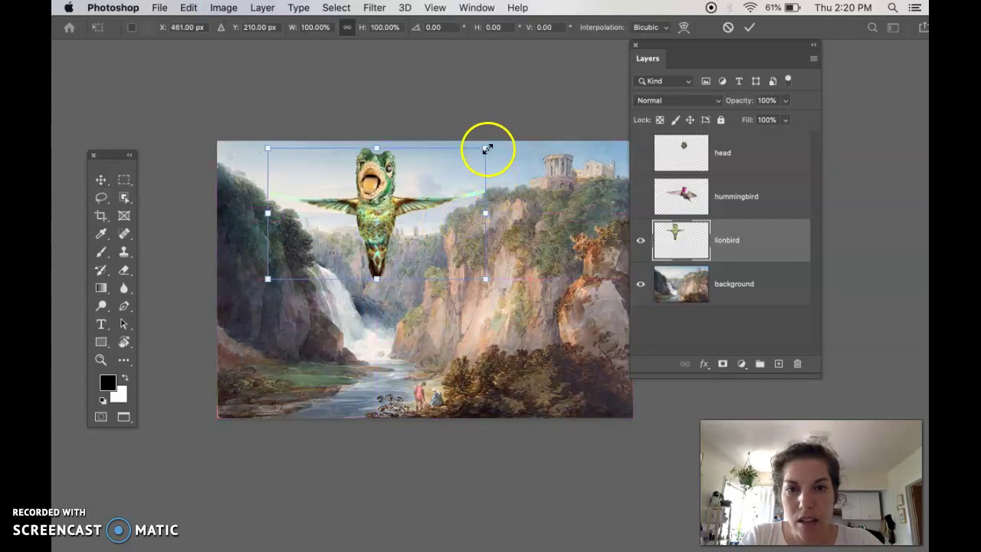
pyautogui.moveTo(486, 149); pyautogui.dragTo(445, 169)
pyautogui.press('Return')
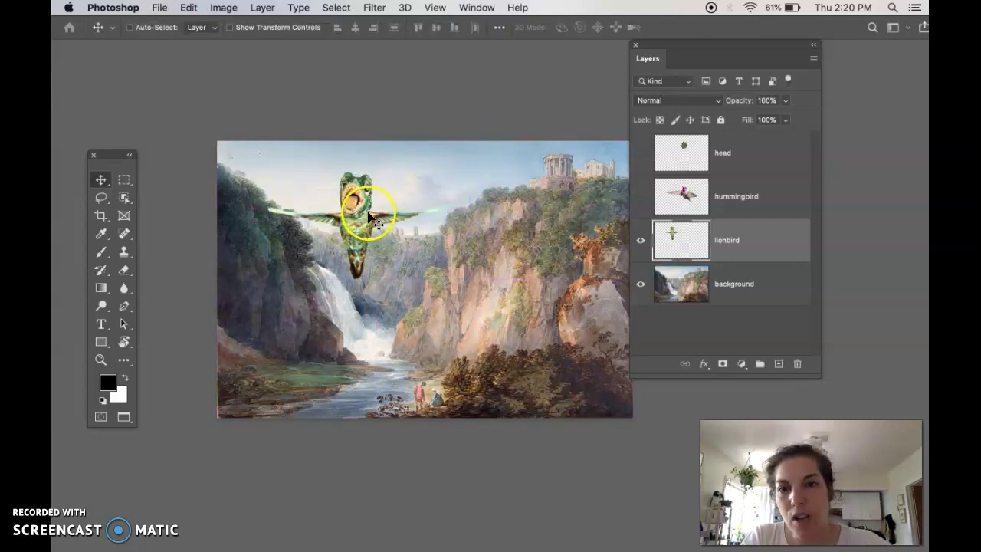
pyautogui.moveTo(377, 223); pyautogui.dragTo(382, 210)
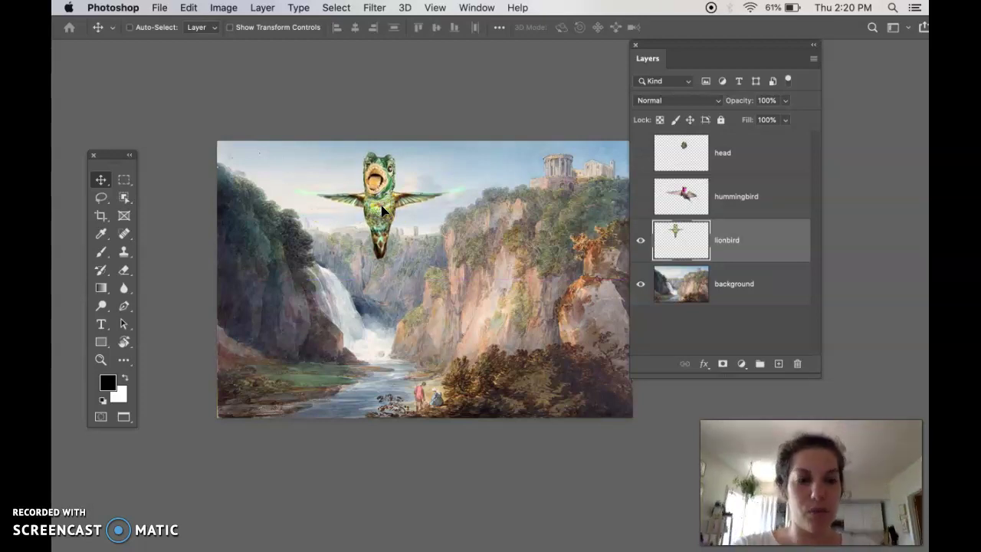
# Open Match Color on the background layer with the creature file as the colour source.
pyautogui.click(752, 287)
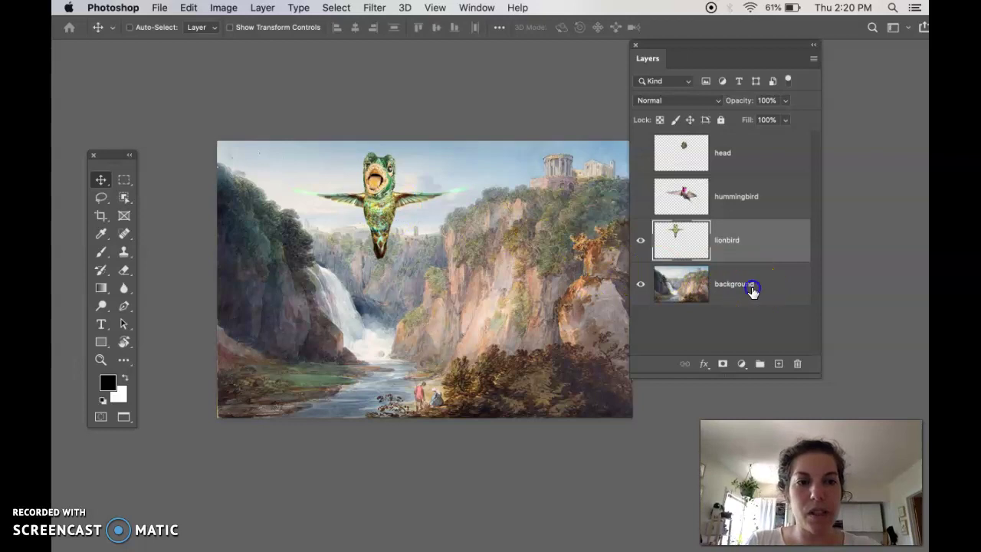
pyautogui.click(224, 7)
pyautogui.moveTo(251, 52)
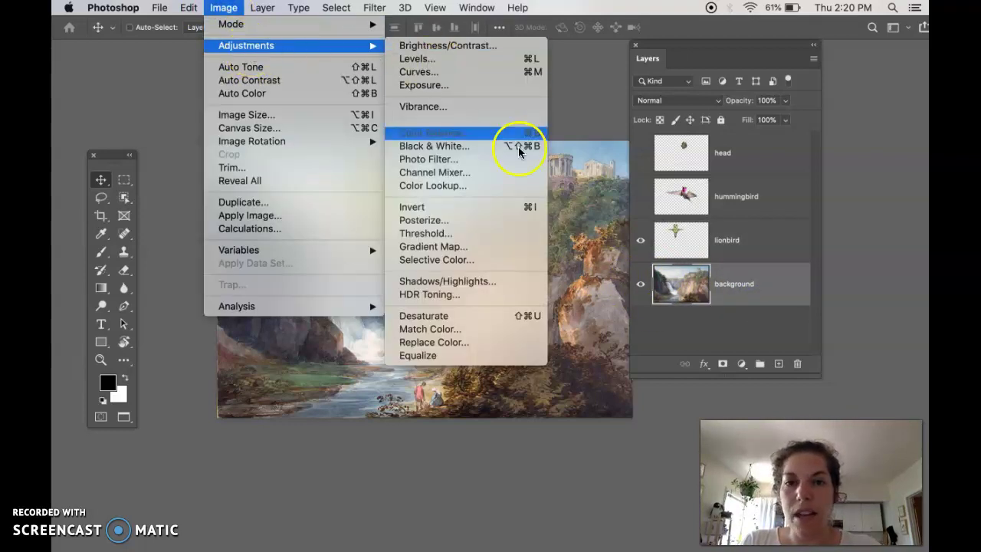
pyautogui.click(476, 330)
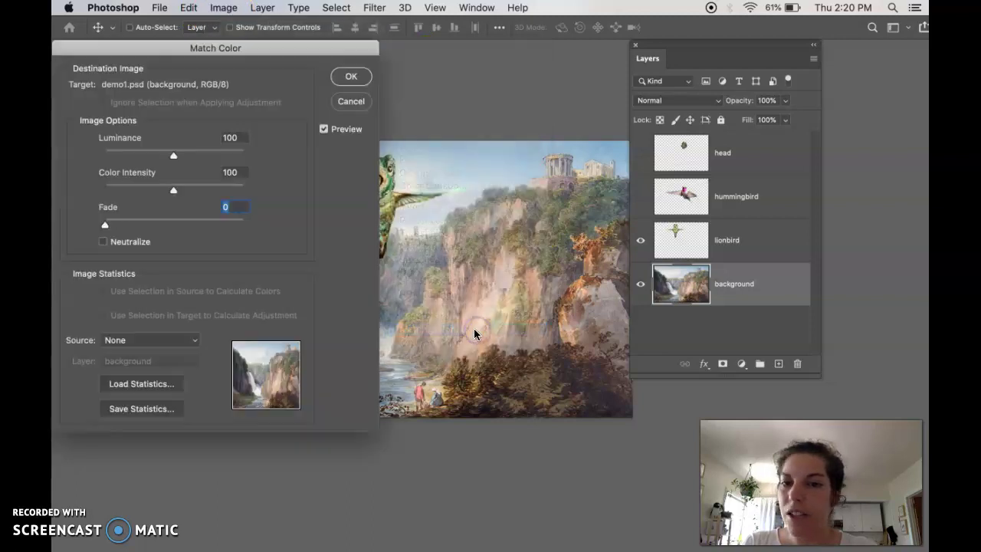
pyautogui.click(145, 340)
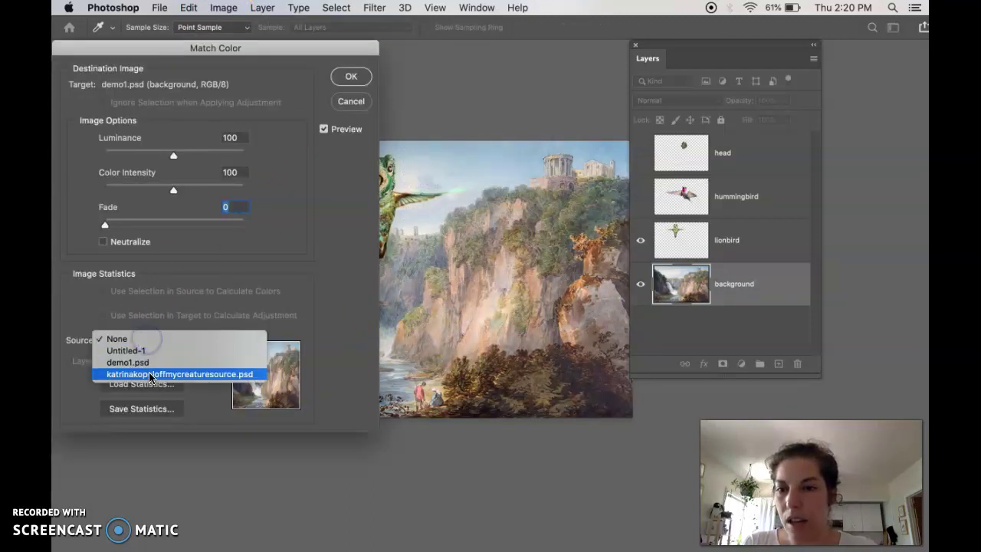
pyautogui.click(145, 374)
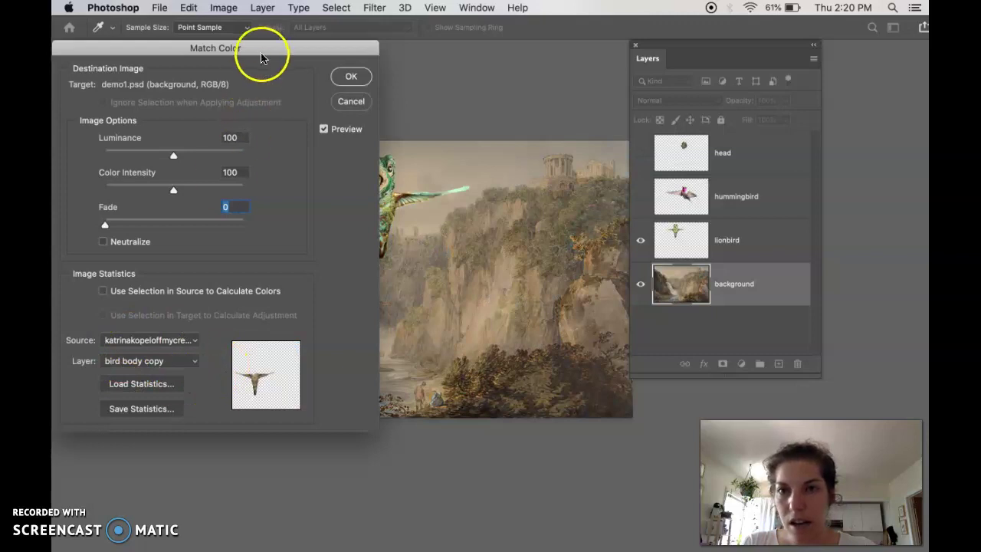
# Keep bird body copy as the source layer while repositioning the dialog to preview the canvas.
pyautogui.moveTo(265, 48); pyautogui.dragTo(831, 23)
pyautogui.click(716, 337)
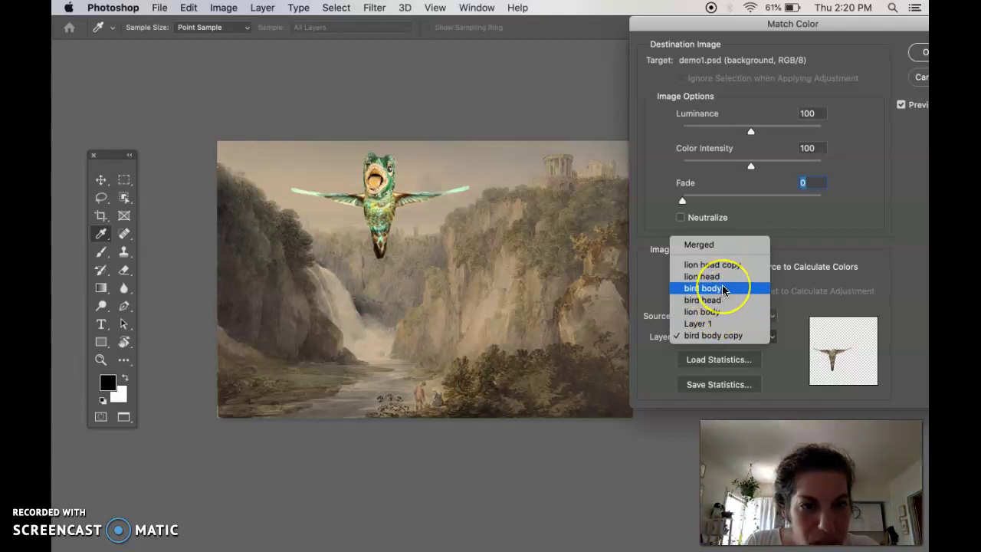
pyautogui.click(716, 335)
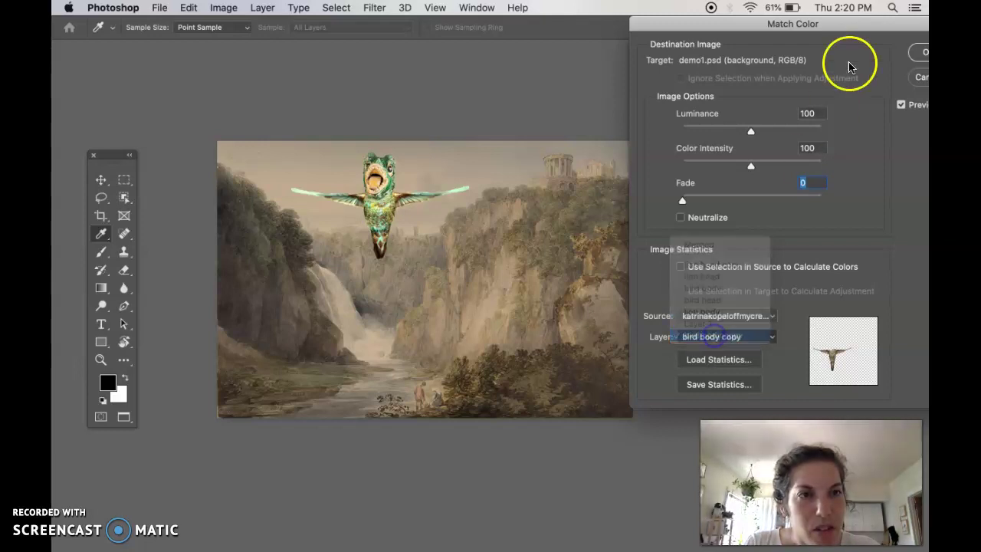
pyautogui.moveTo(877, 20); pyautogui.dragTo(290, 79)
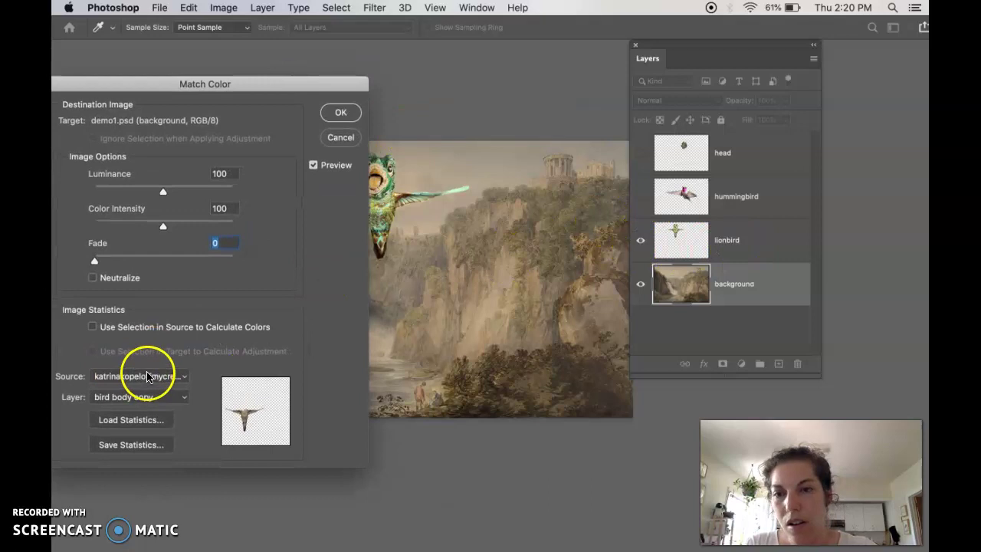
pyautogui.moveTo(272, 85); pyautogui.dragTo(802, 24)
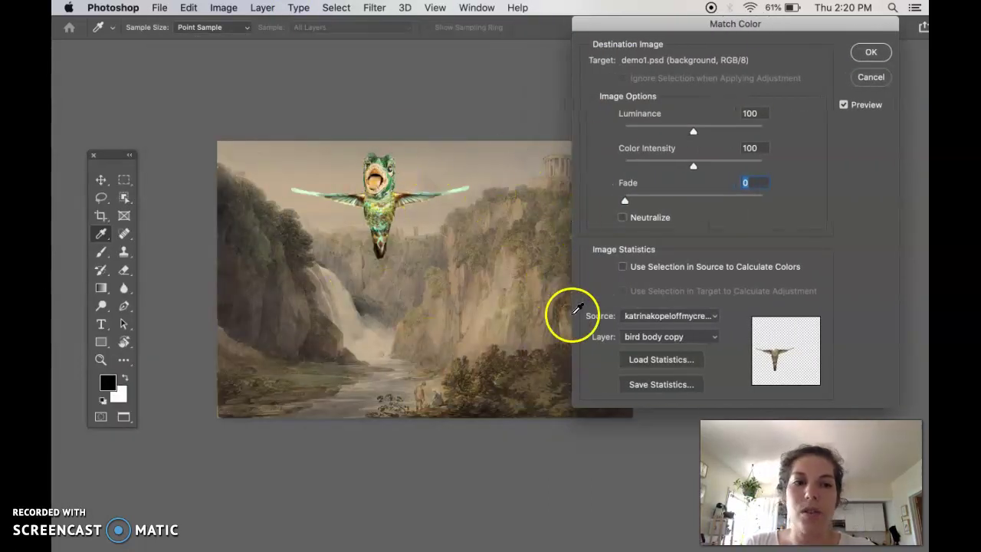
pyautogui.click(699, 338)
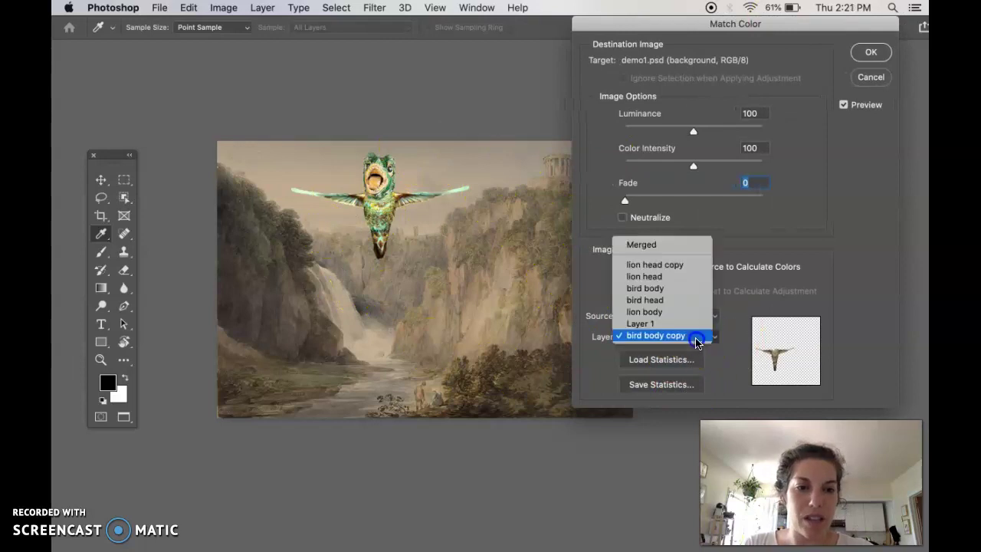
pyautogui.click(723, 355)
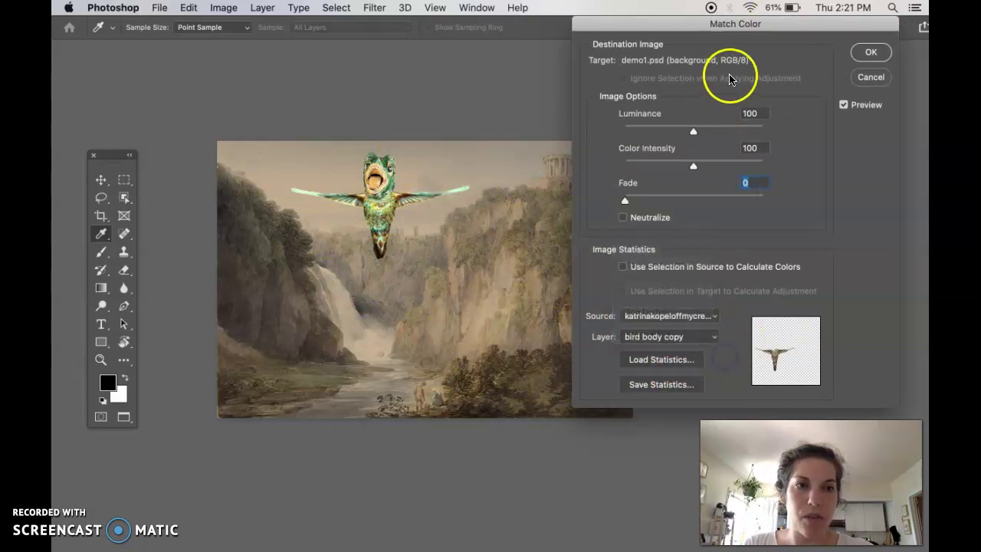
pyautogui.moveTo(776, 28); pyautogui.dragTo(439, 38)
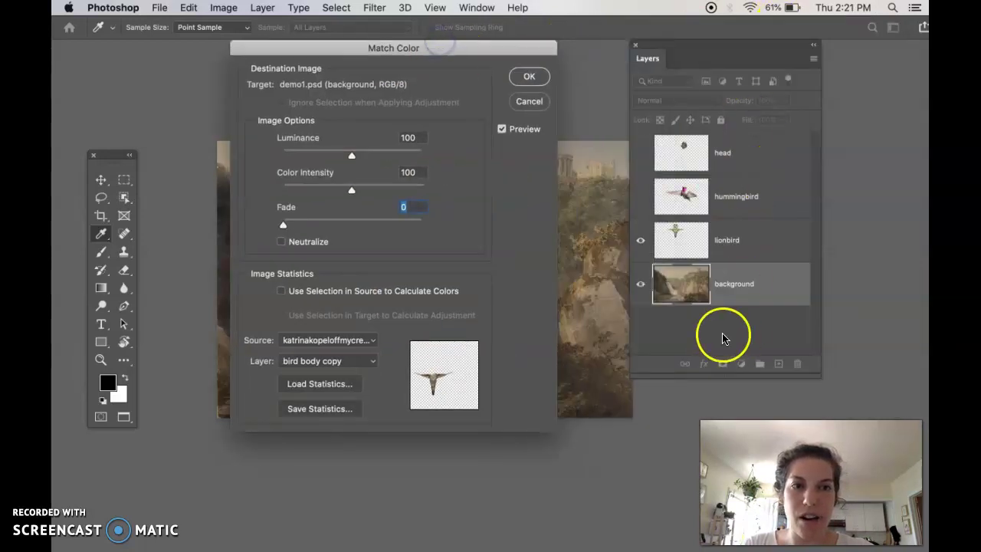
pyautogui.click(303, 340)
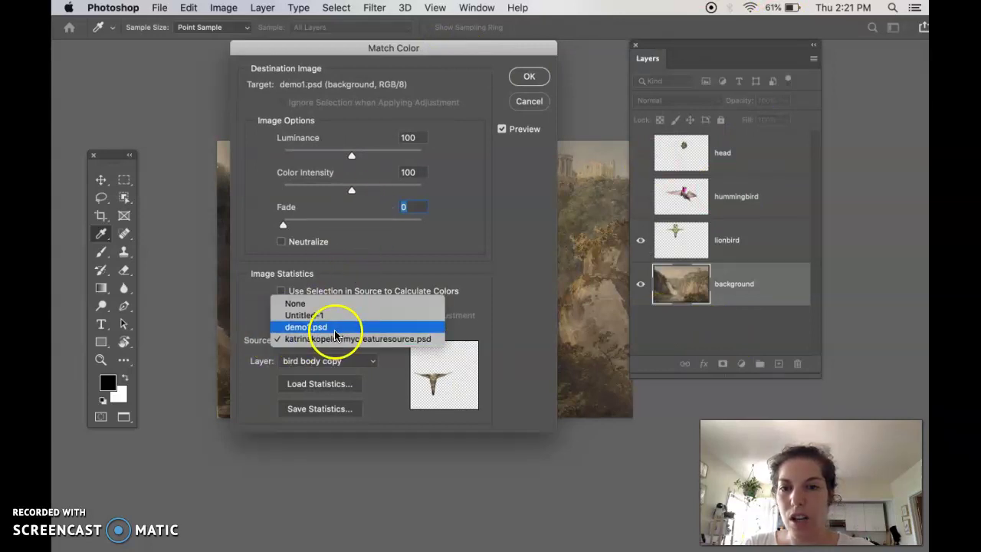
# Set the Match Color source to demo1.psd with the lionbird layer, uncovering the whole image.
pyautogui.click(334, 327)
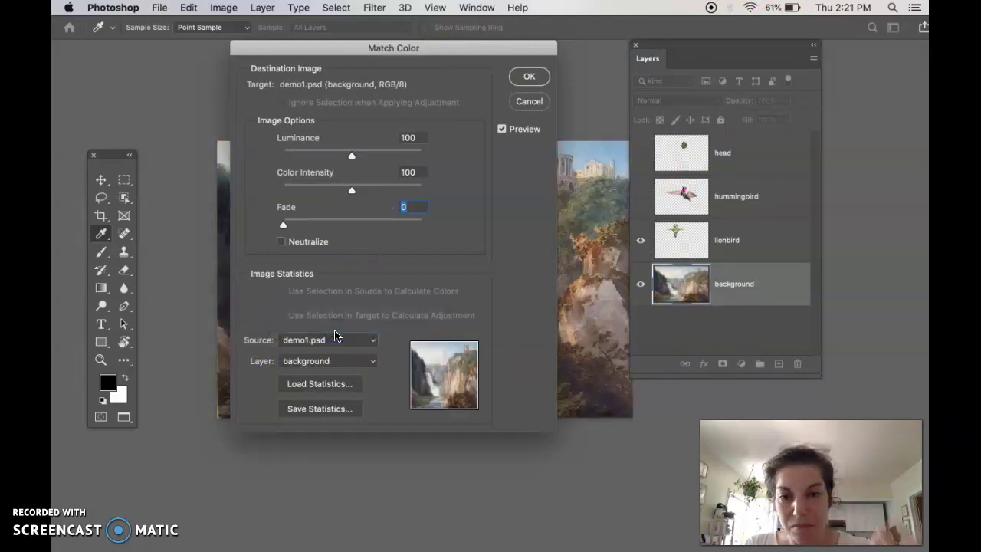
pyautogui.moveTo(484, 43); pyautogui.dragTo(292, 55)
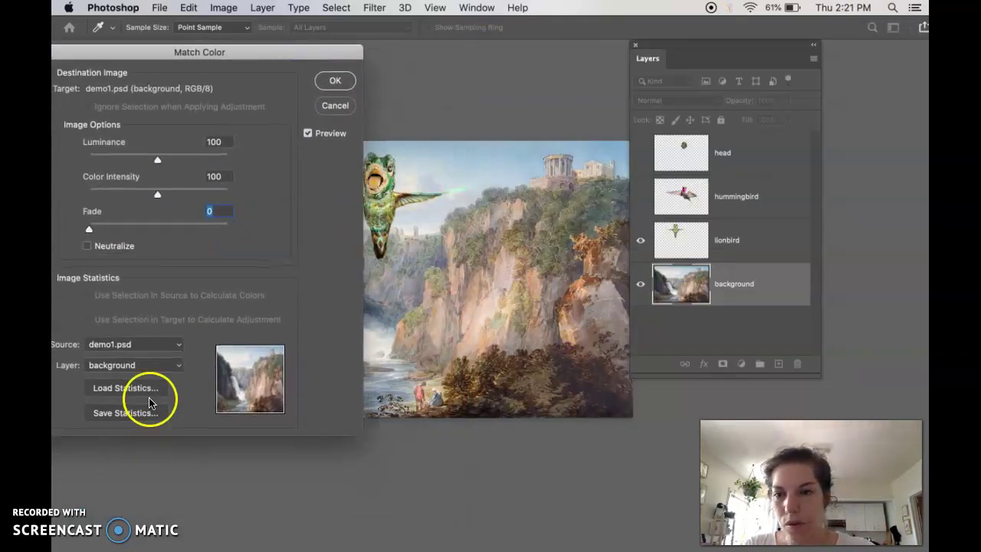
pyautogui.click(161, 366)
pyautogui.click(146, 351)
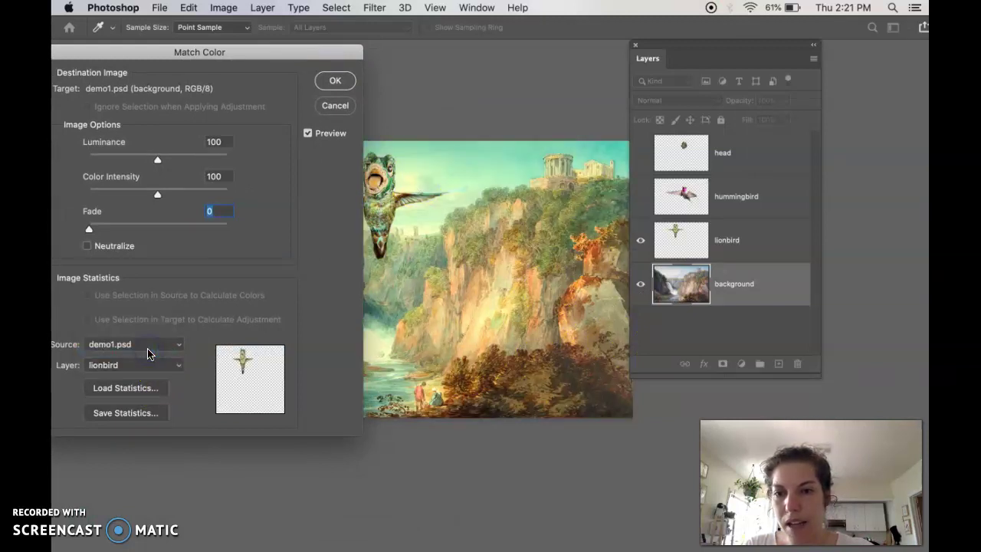
pyautogui.moveTo(335, 59); pyautogui.dragTo(185, 105)
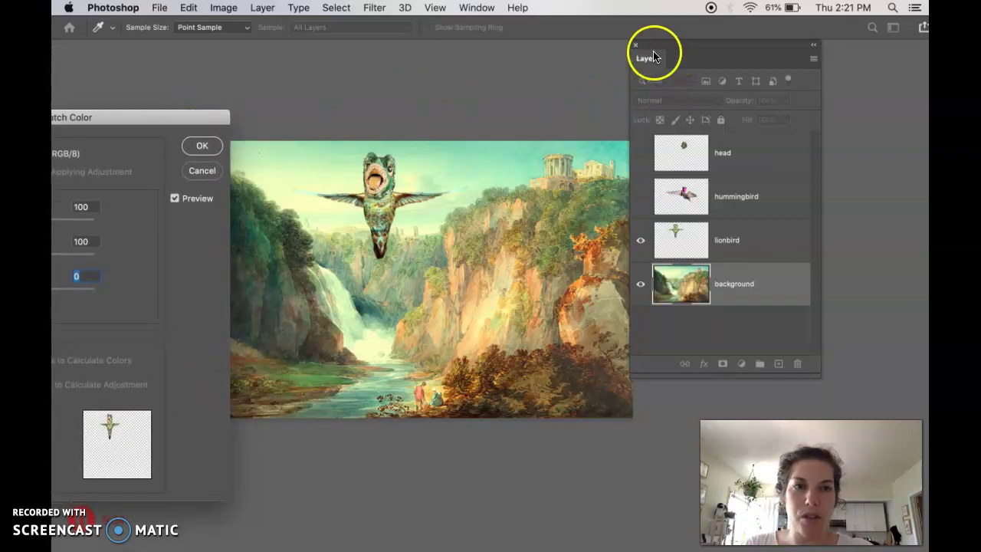
pyautogui.moveTo(649, 59); pyautogui.dragTo(831, 52)
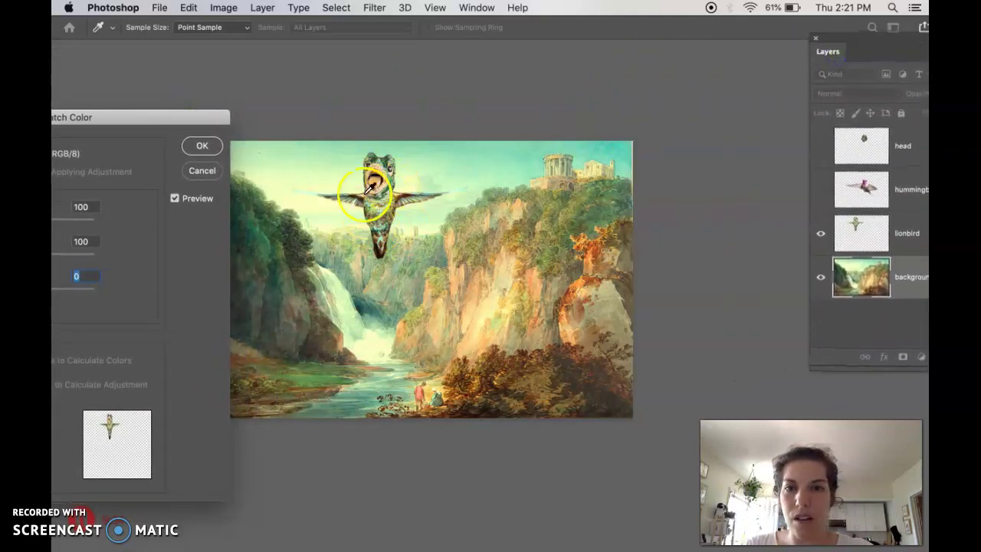
pyautogui.moveTo(204, 120); pyautogui.dragTo(823, 25)
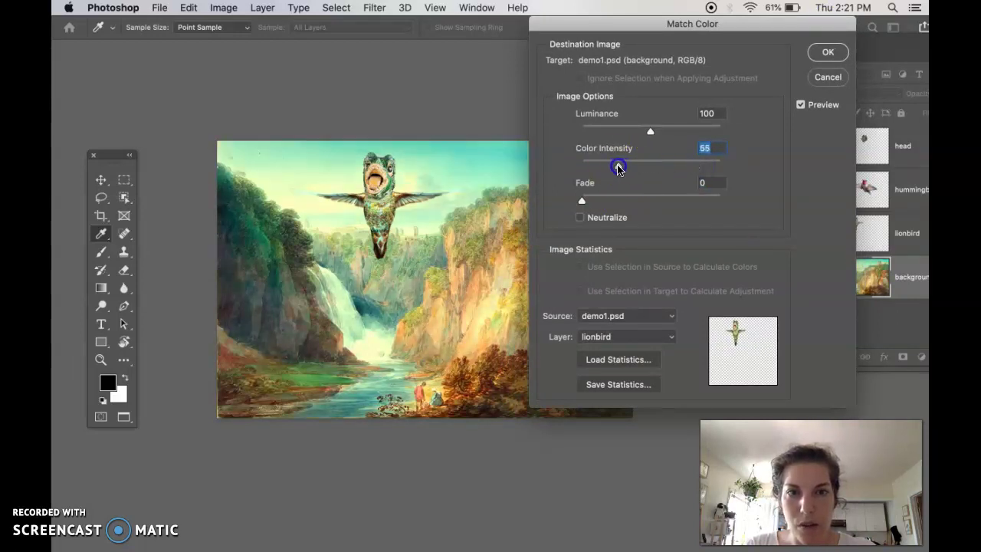
# Adjust the match to Color Intensity 91 and Luminance 59.
pyautogui.moveTo(618, 168); pyautogui.dragTo(644, 169)
pyautogui.moveTo(655, 134); pyautogui.dragTo(682, 135)
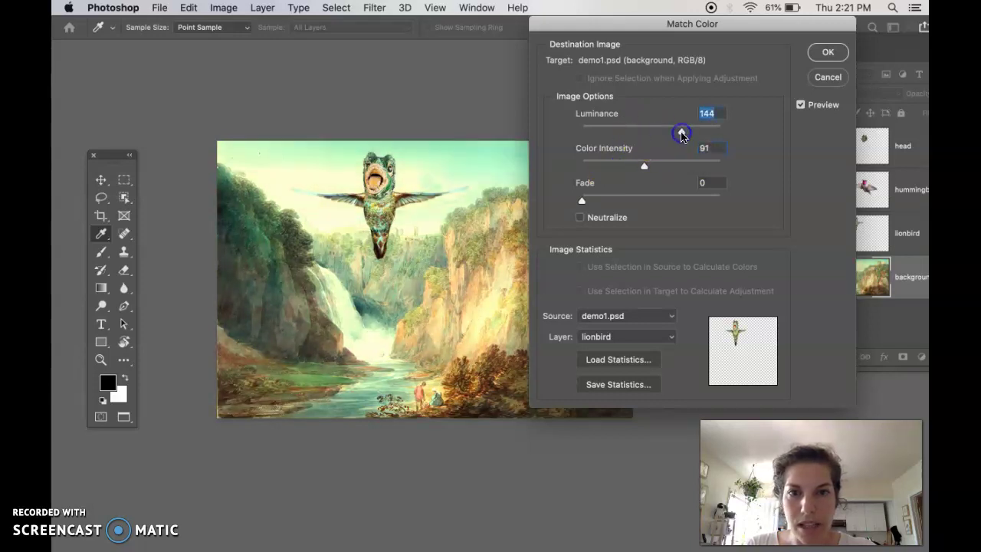
pyautogui.moveTo(618, 134); pyautogui.dragTo(618, 134)
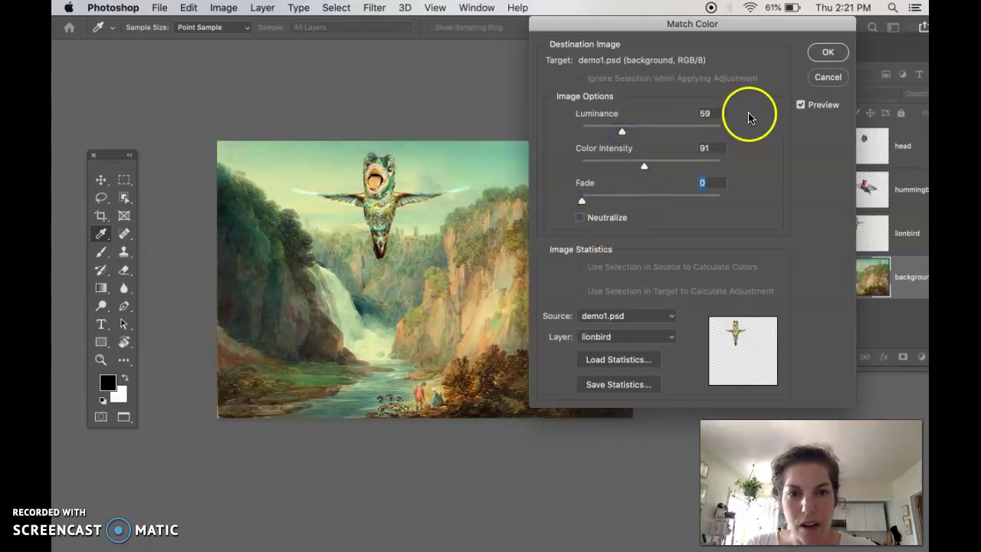
# Apply the colour match to the background, restore the Layers panel, and reopen Image > Adjustments.
pyautogui.click(829, 54)
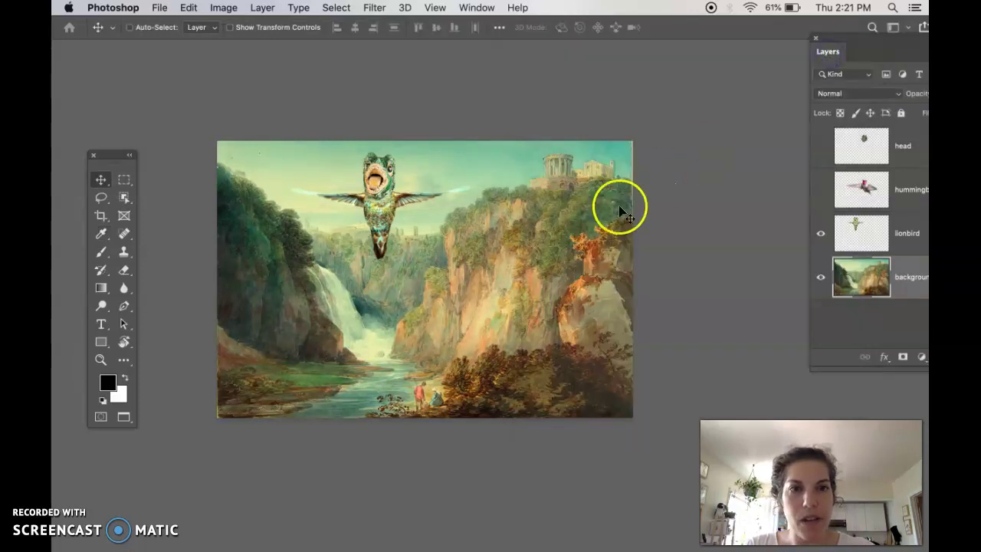
pyautogui.scroll(-2, 642, 268)
pyautogui.moveTo(828, 51); pyautogui.dragTo(687, 66)
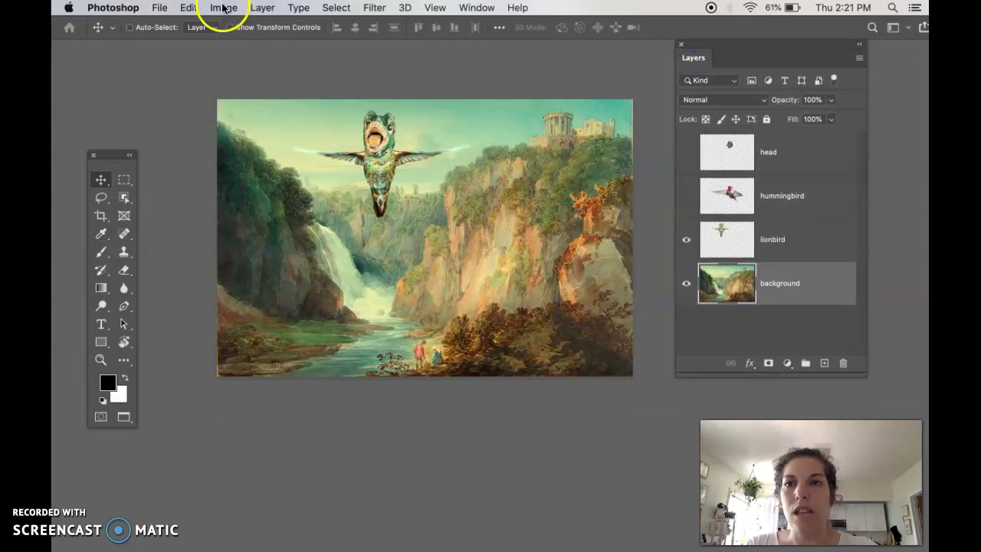
pyautogui.click(224, 8)
pyautogui.moveTo(230, 46)
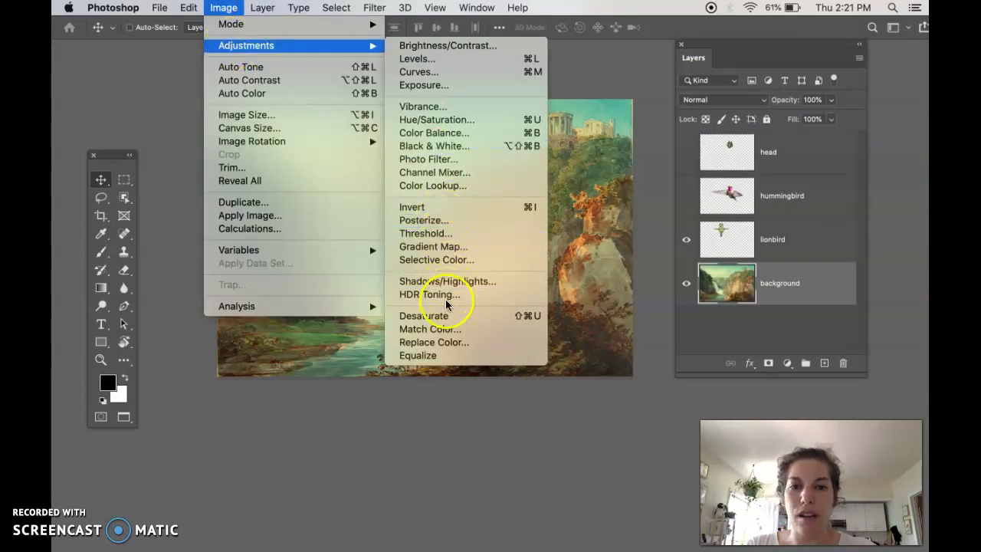